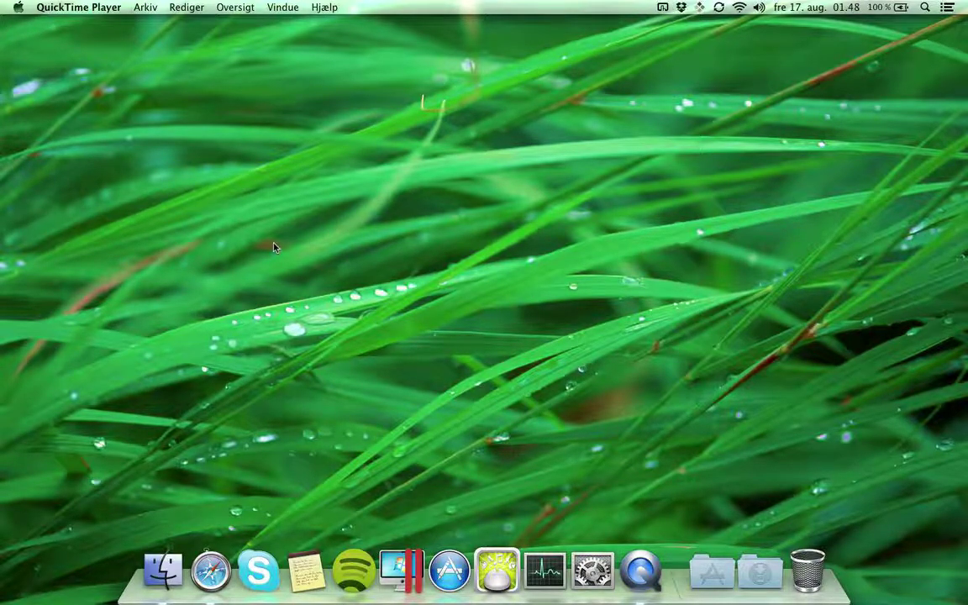
# Launch Daum Equation Editor by searching 'daum equ' in Launchpad.
pyautogui.press('F4')
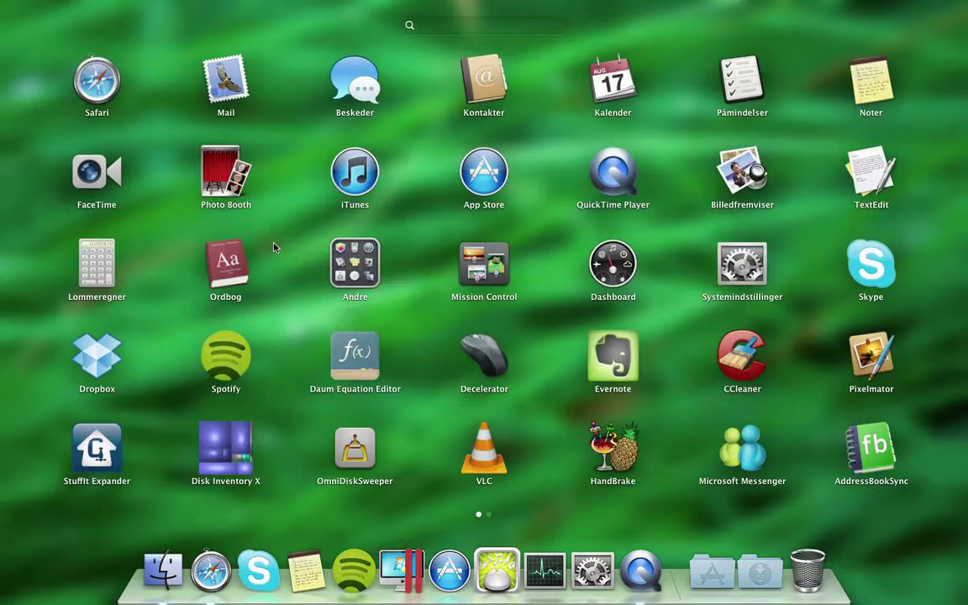
pyautogui.write('daum')
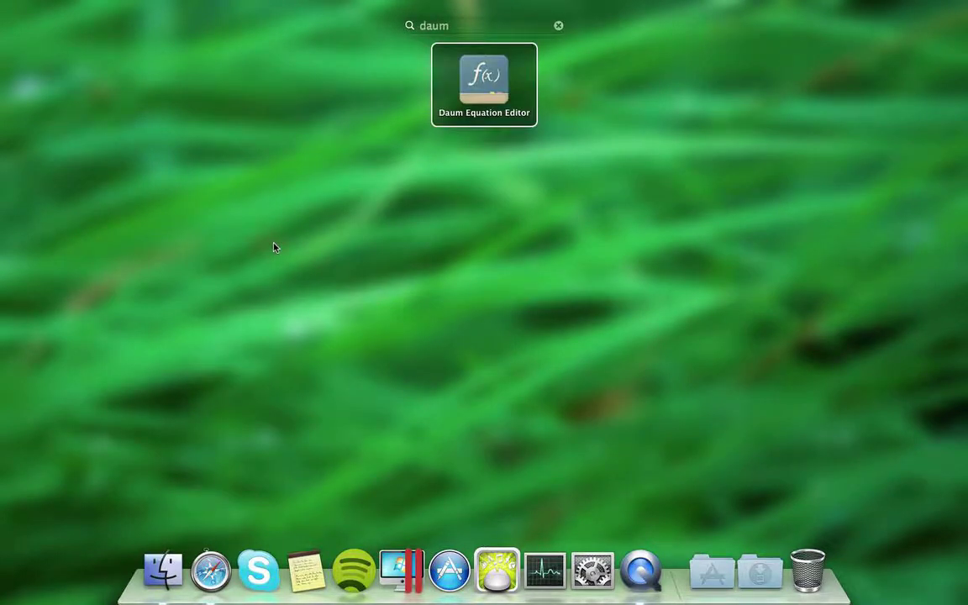
pyautogui.write(' equ')
pyautogui.press('Return')
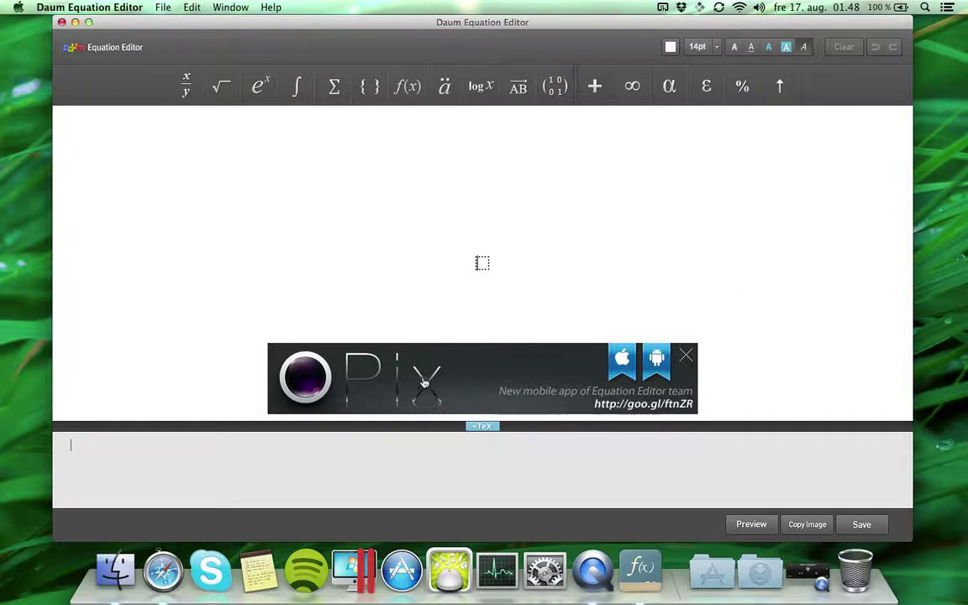
# Close the OPix ad banner, then switch the canvas background to black and back to white.
pyautogui.click(681, 353)
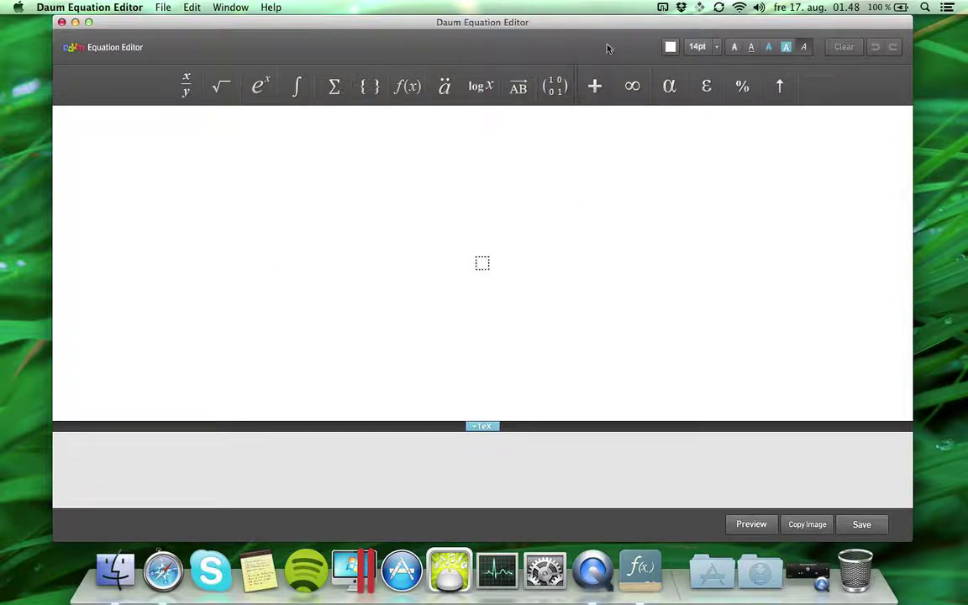
pyautogui.click(671, 47)
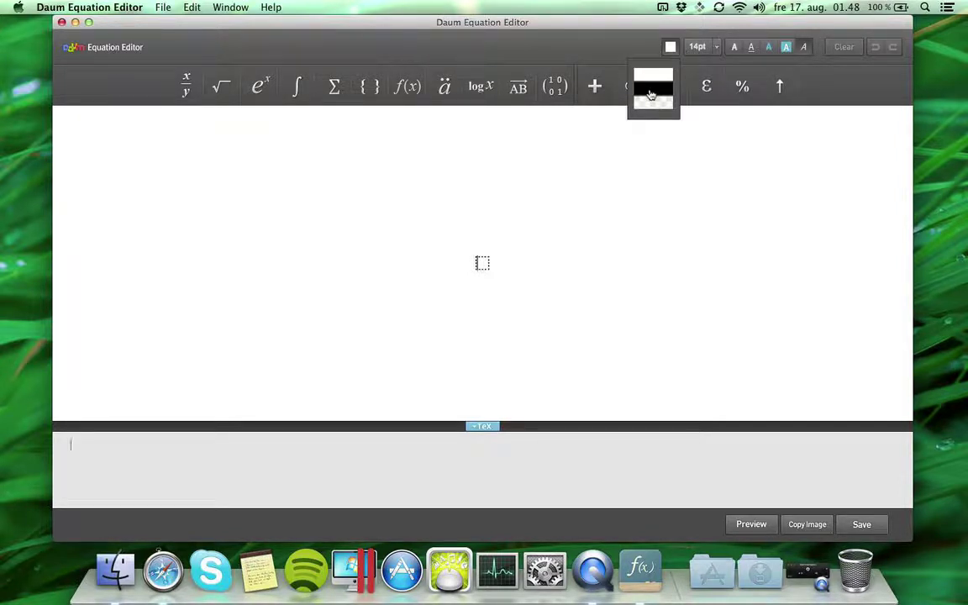
pyautogui.click(651, 95)
pyautogui.click(670, 48)
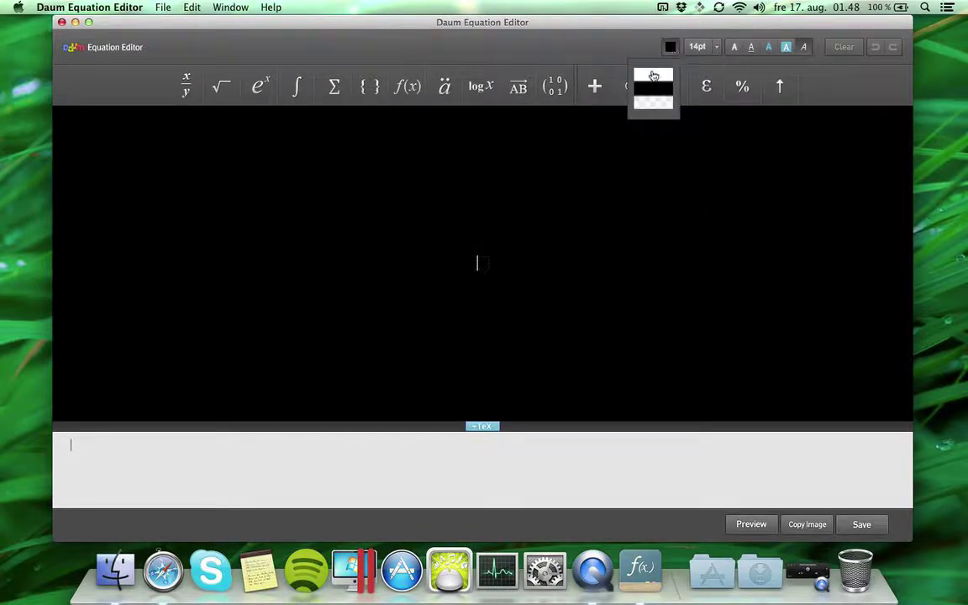
pyautogui.click(654, 76)
pyautogui.click(716, 49)
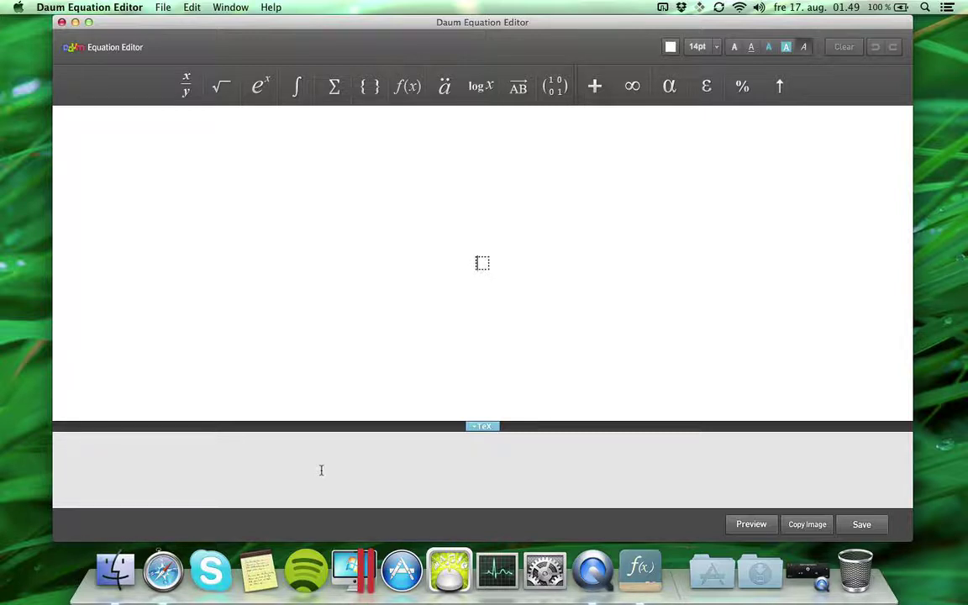
# Insert a stacked fraction with 1 as numerator and 1 as denominator.
pyautogui.click(186, 88)
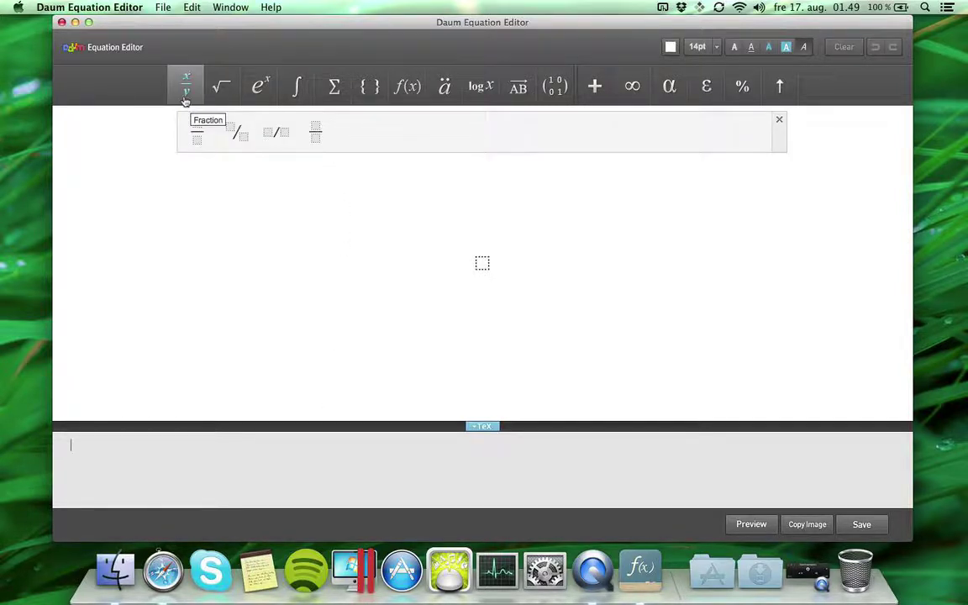
pyautogui.click(190, 141)
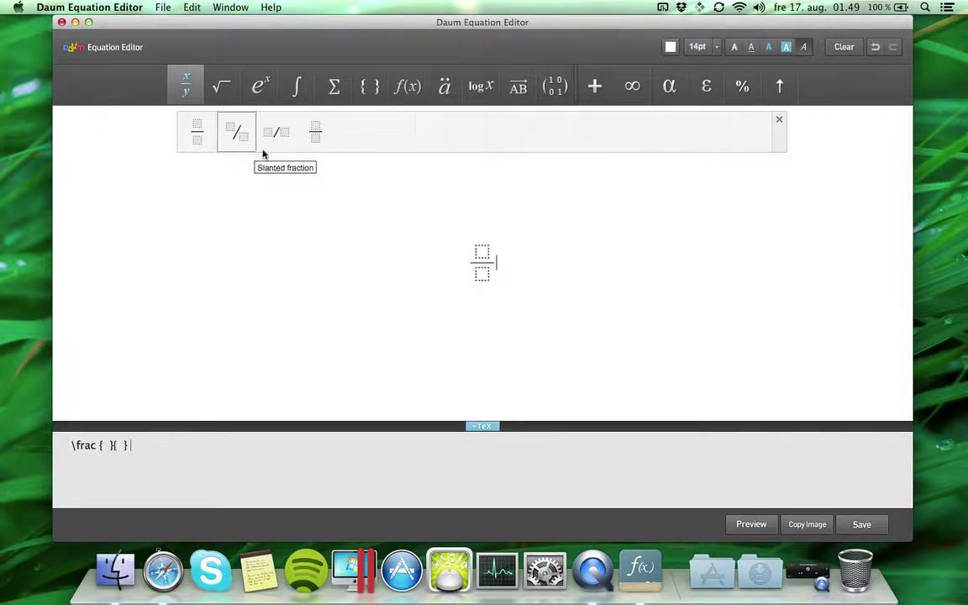
pyautogui.write('1')
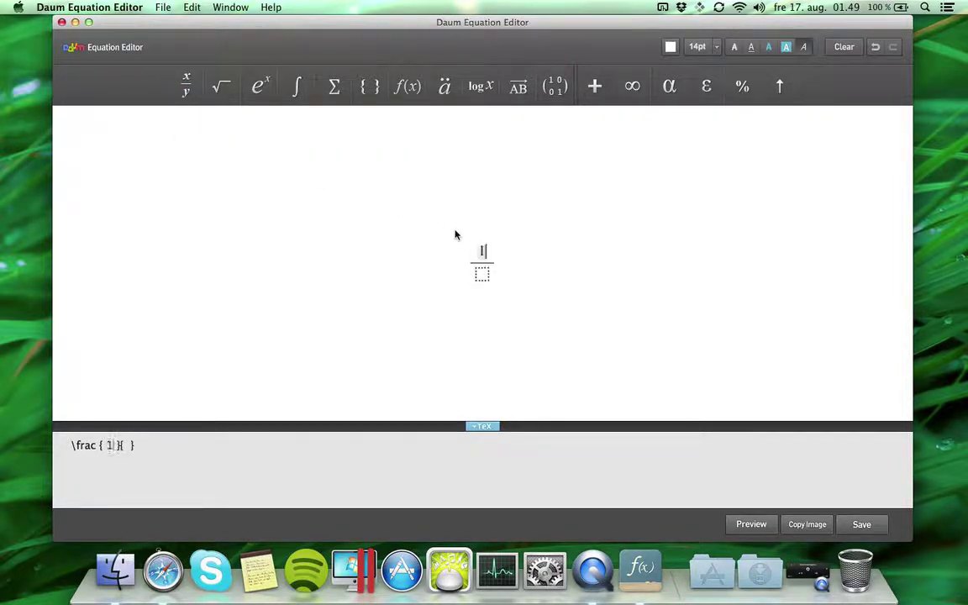
pyautogui.press('Tab')
pyautogui.write('1')
# Select and then deselect the fraction's \frac{1}{1} TeX code.
pyautogui.moveTo(162, 443); pyautogui.dragTo(60, 452)
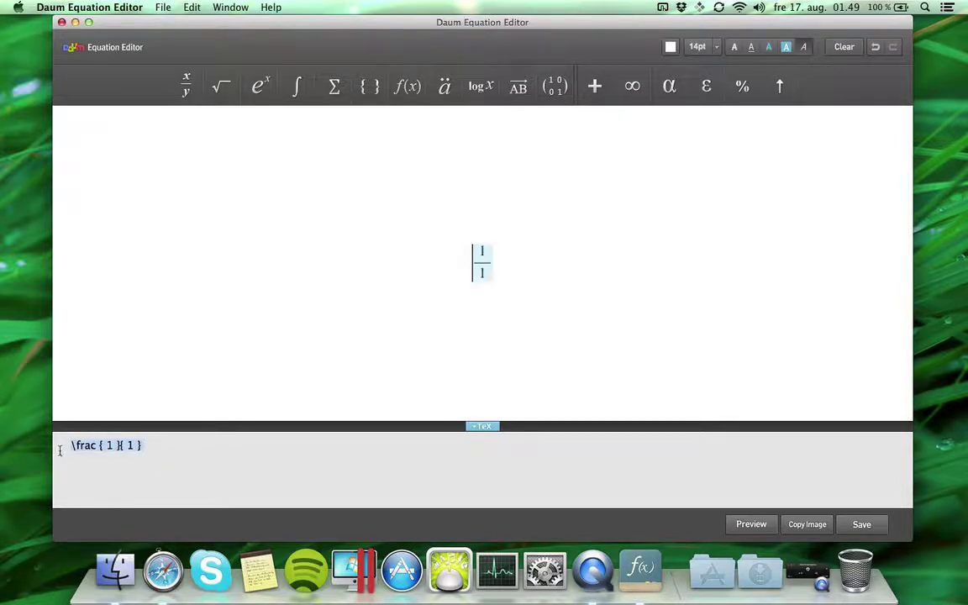
pyautogui.moveTo(158, 447); pyautogui.dragTo(69, 446)
pyautogui.moveTo(70, 446)
pyautogui.mouseDown()
pyautogui.moveTo(162, 443)
pyautogui.moveTo(99, 447)
pyautogui.mouseUp()
pyautogui.moveTo(99, 446); pyautogui.dragTo(147, 446)
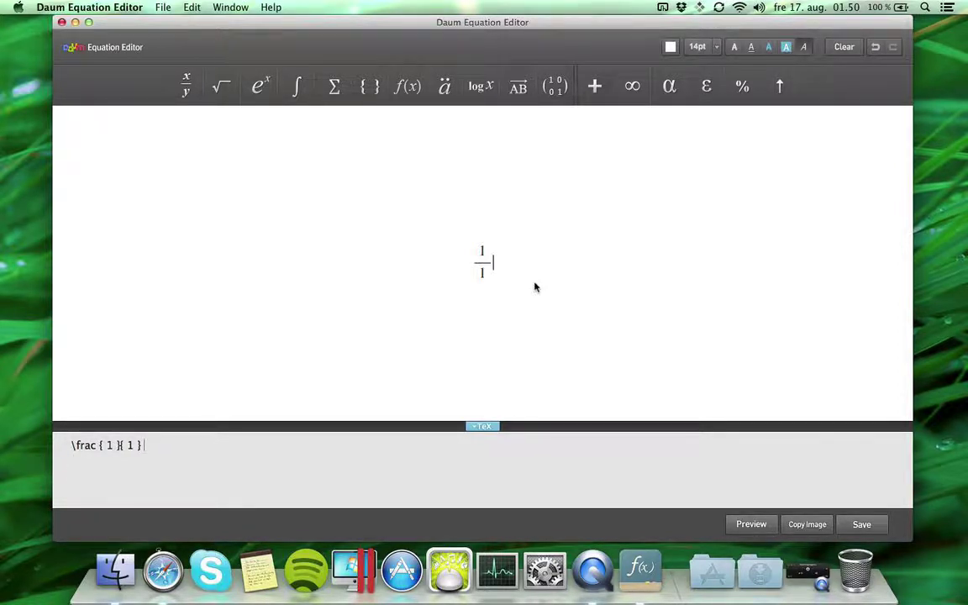
# Clear the equation, try an extensible right arrow with 'a=', then delete it.
pyautogui.click(844, 47)
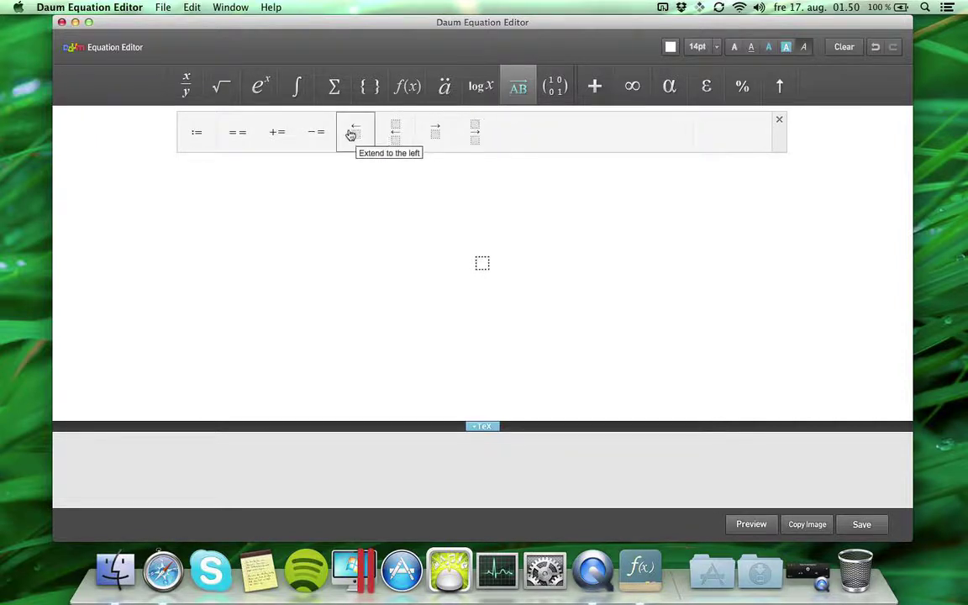
pyautogui.click(436, 131)
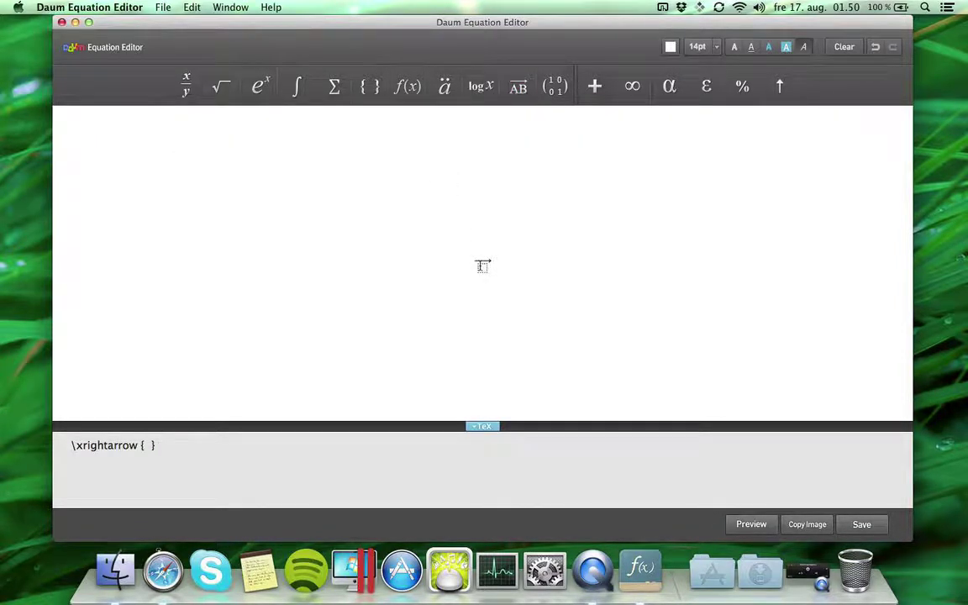
pyautogui.write('a')
pyautogui.write('=')
pyautogui.press('super+a')
pyautogui.press('BackSpace')
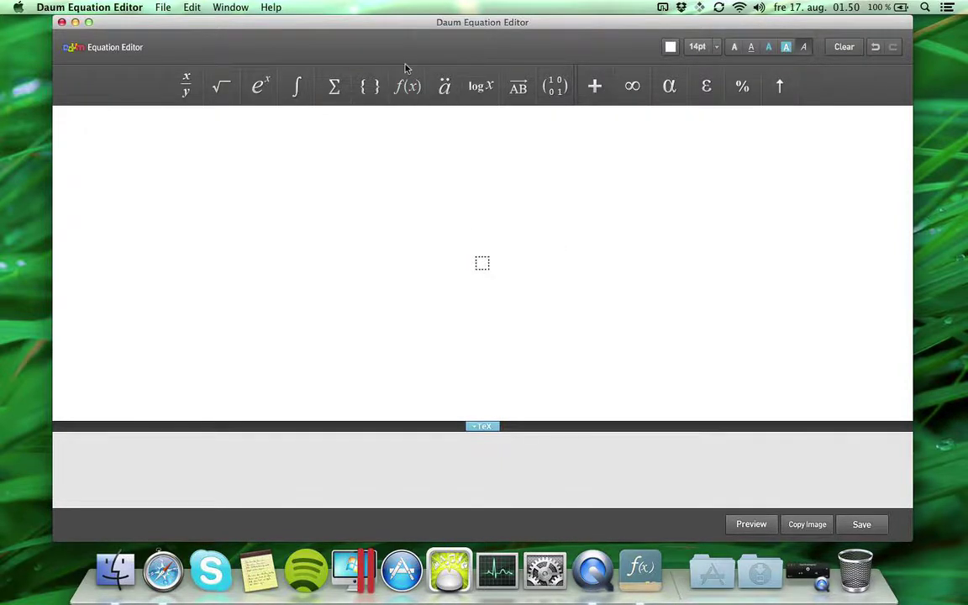
# Insert the right-arrow-over accent and type 'a =' to get \overrightarrow{a} =.
pyautogui.click(436, 87)
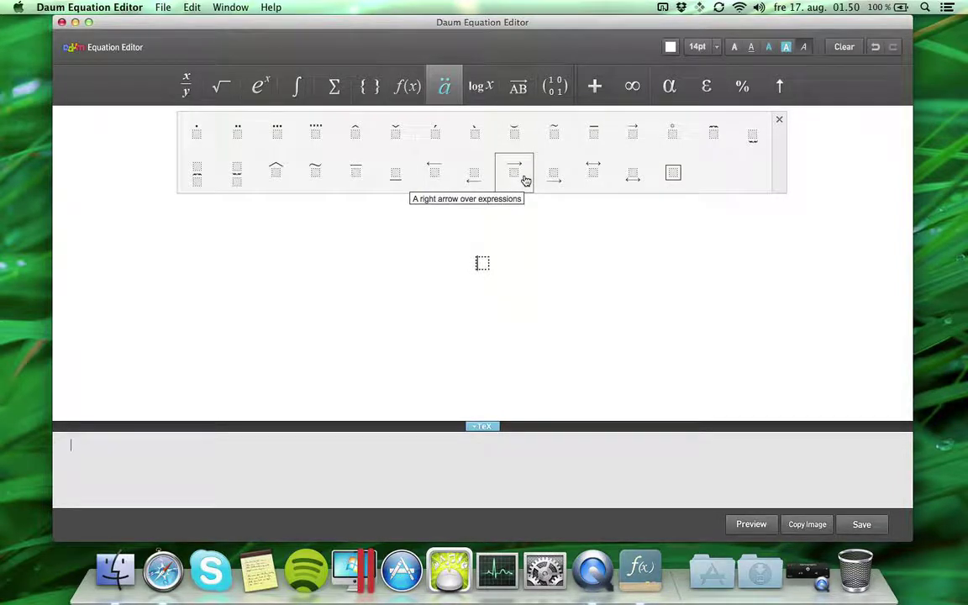
pyautogui.click(524, 178)
pyautogui.click(484, 263)
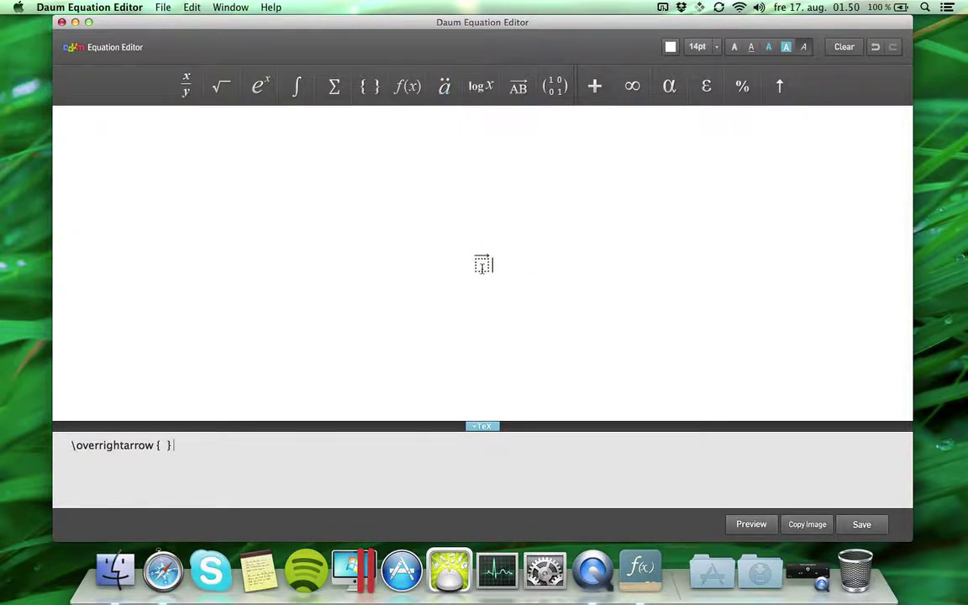
pyautogui.write('a ')
pyautogui.write('=')
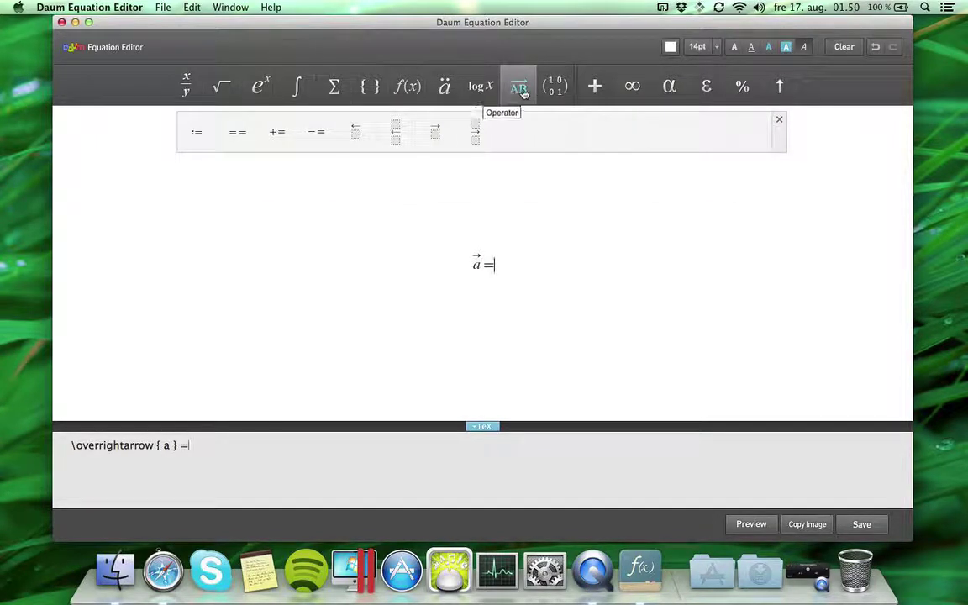
pyautogui.moveTo(554, 86)
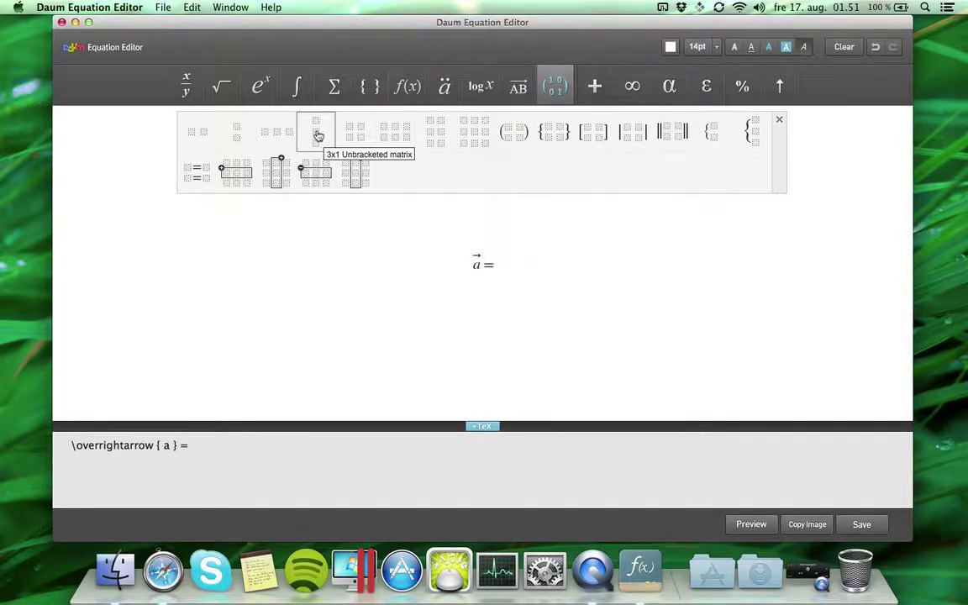
# Add parentheses after the equals sign containing a 3x1 column of 1, 2, 3.
pyautogui.click(447, 254)
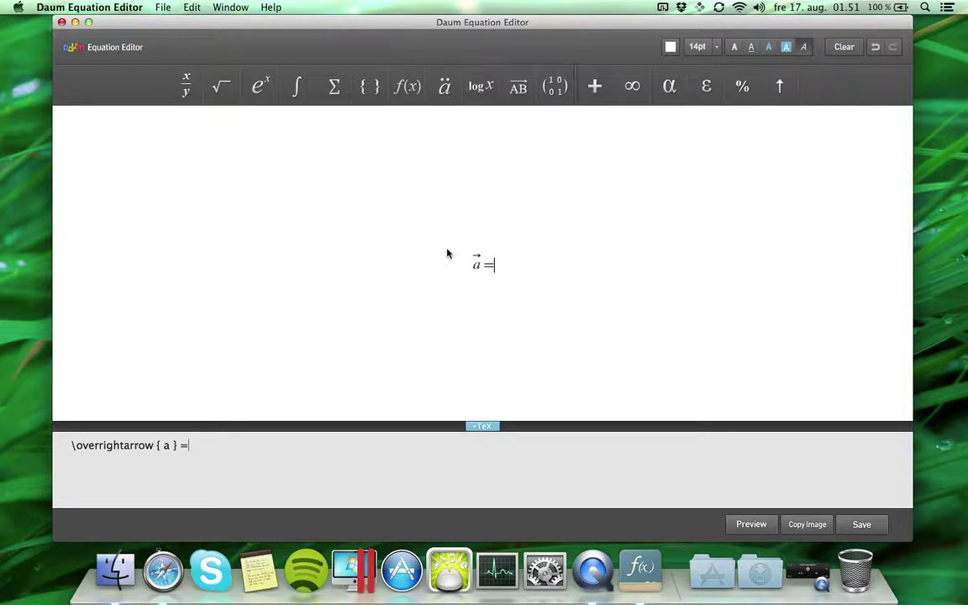
pyautogui.click(373, 88)
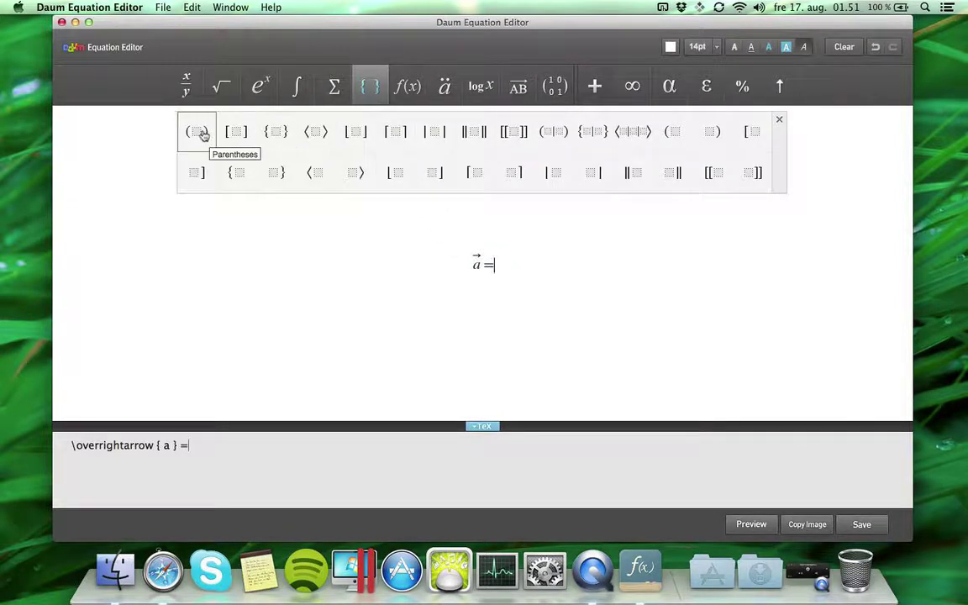
pyautogui.click(199, 132)
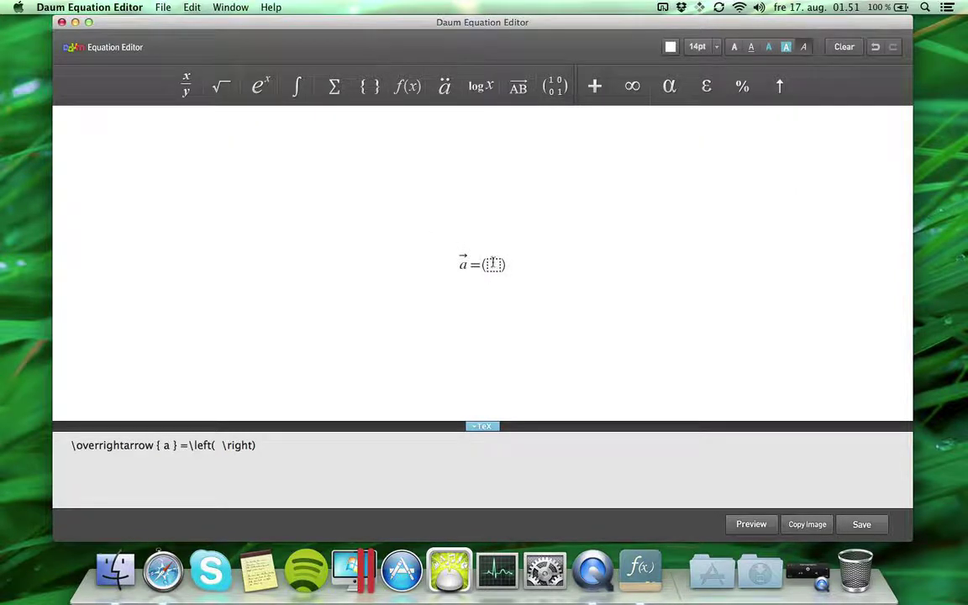
pyautogui.click(551, 89)
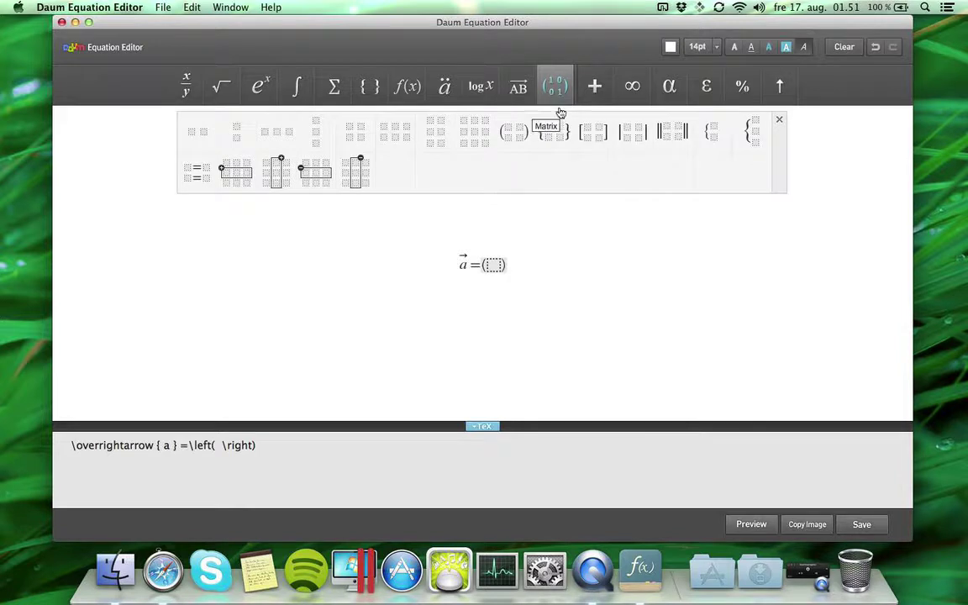
pyautogui.click(319, 128)
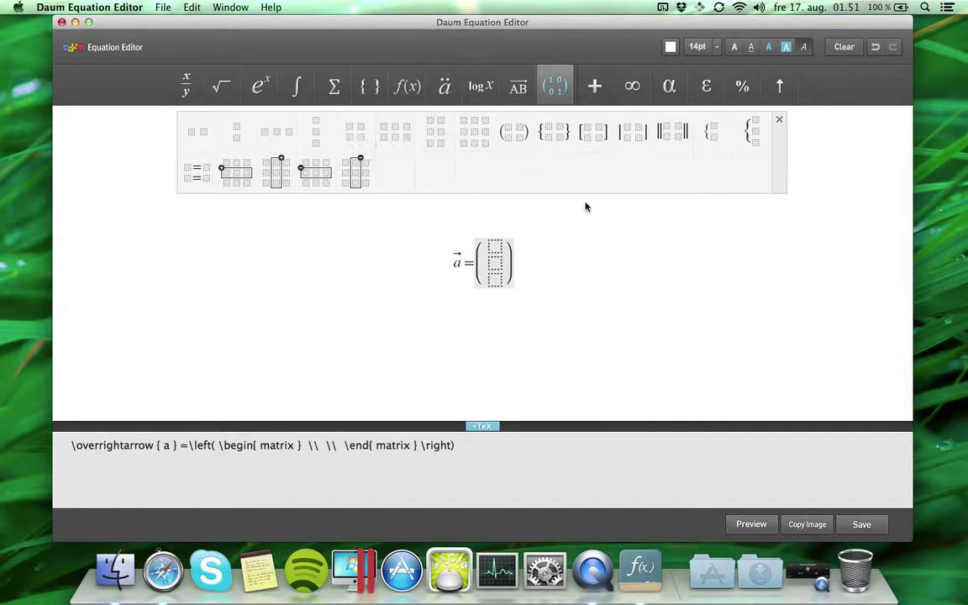
pyautogui.click(504, 242)
pyautogui.write('1')
pyautogui.press('Tab')
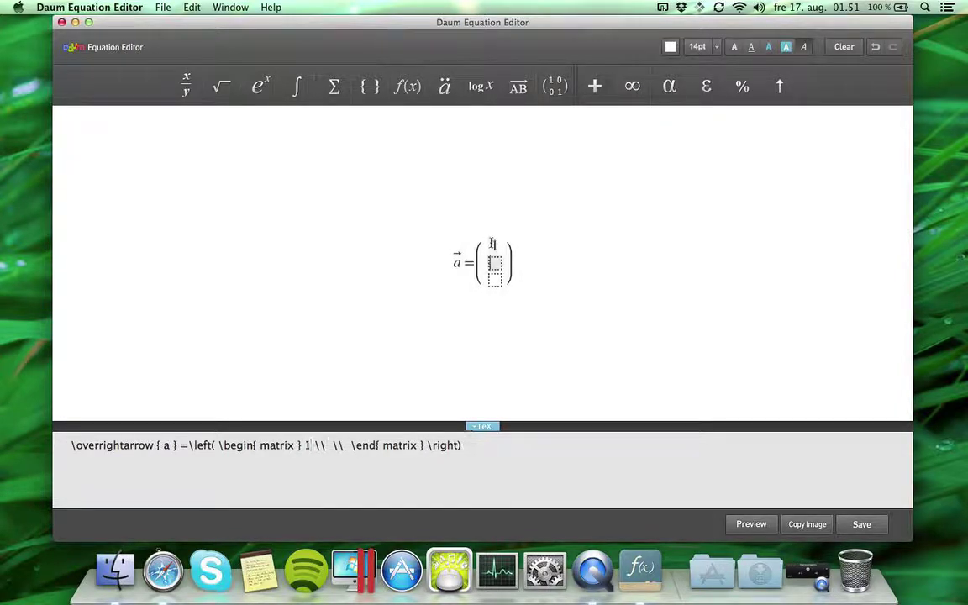
pyautogui.write('2 \\\\ 3')
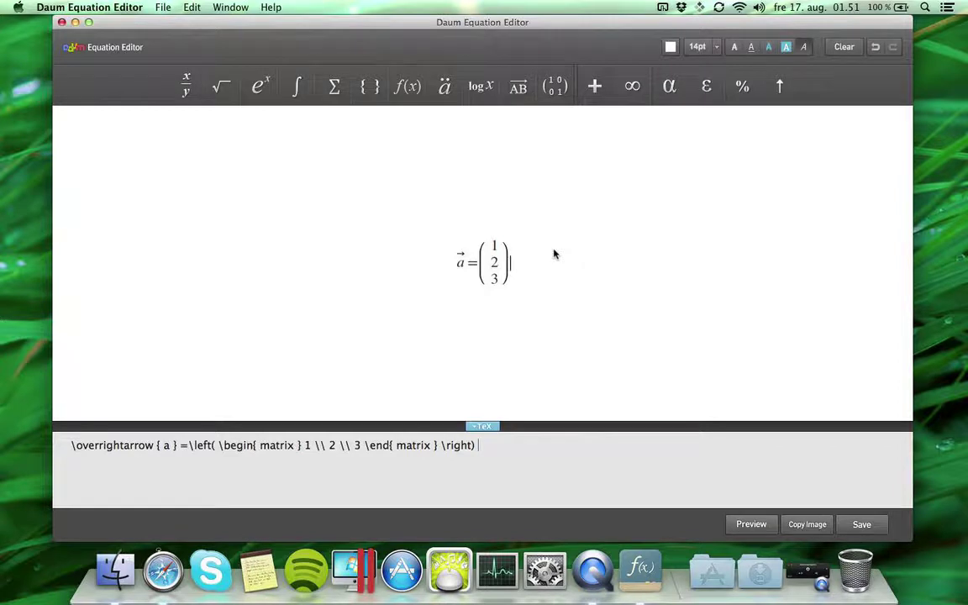
pyautogui.click(554, 254)
# Launch Microsoft Word via Spotlight and create a new blank document.
pyautogui.press('super+space')
pyautogui.write('word')
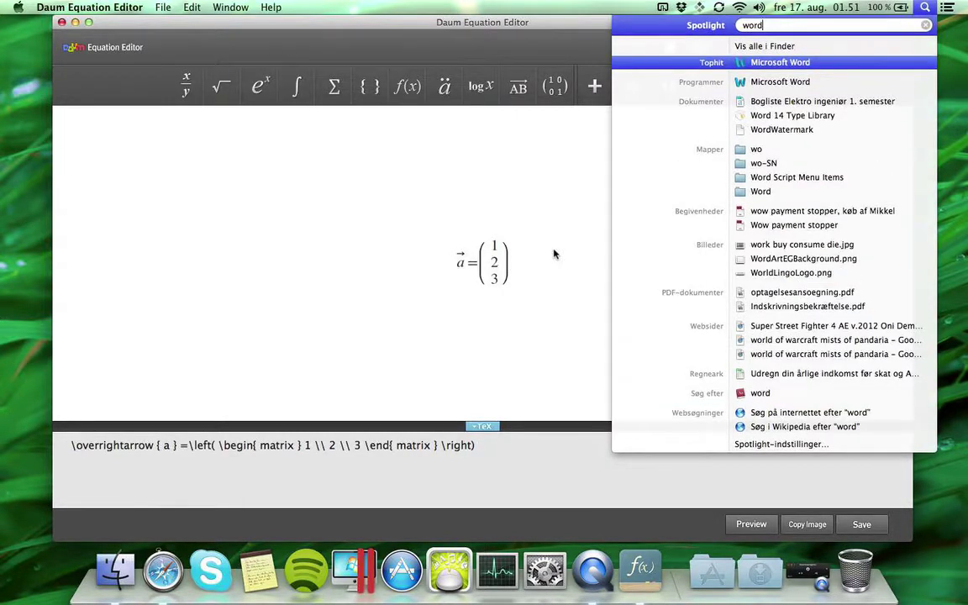
pyautogui.press('Return')
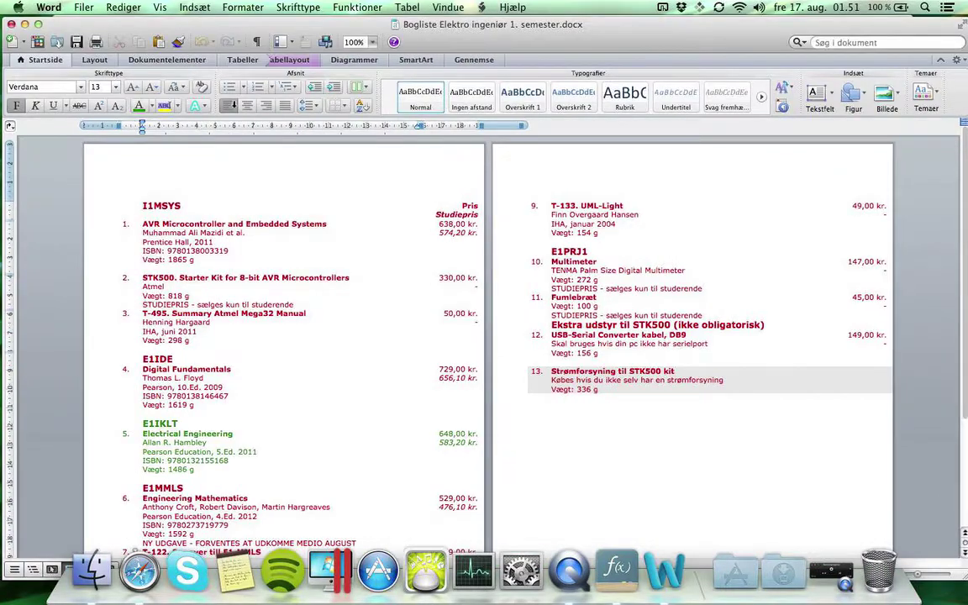
pyautogui.press('super+w')
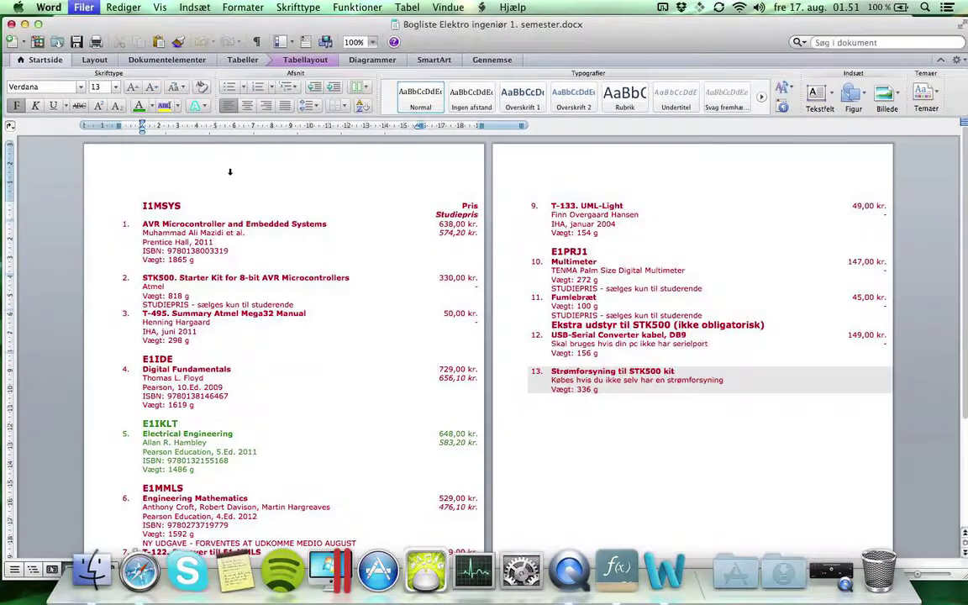
pyautogui.click(88, 7)
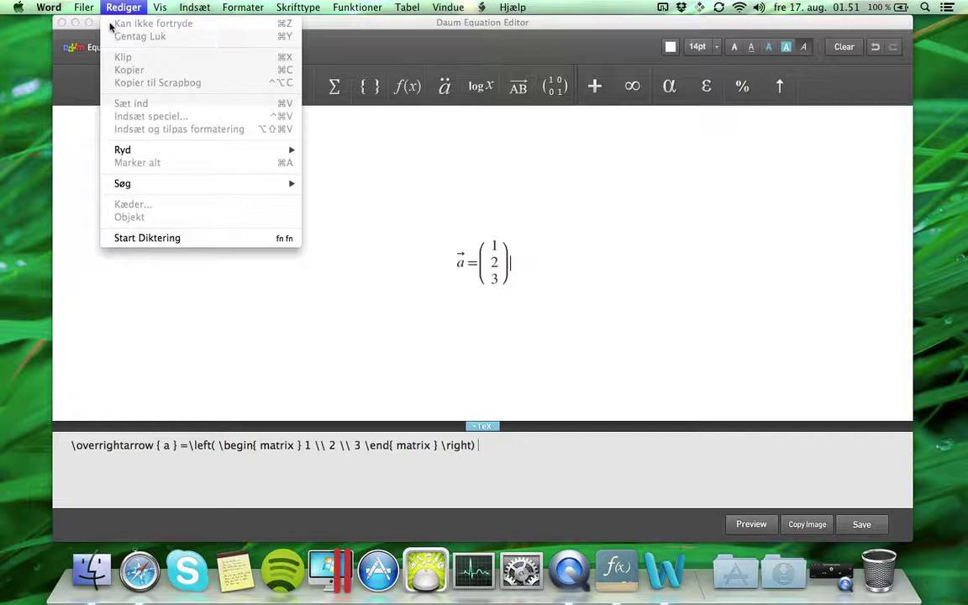
pyautogui.click(117, 22)
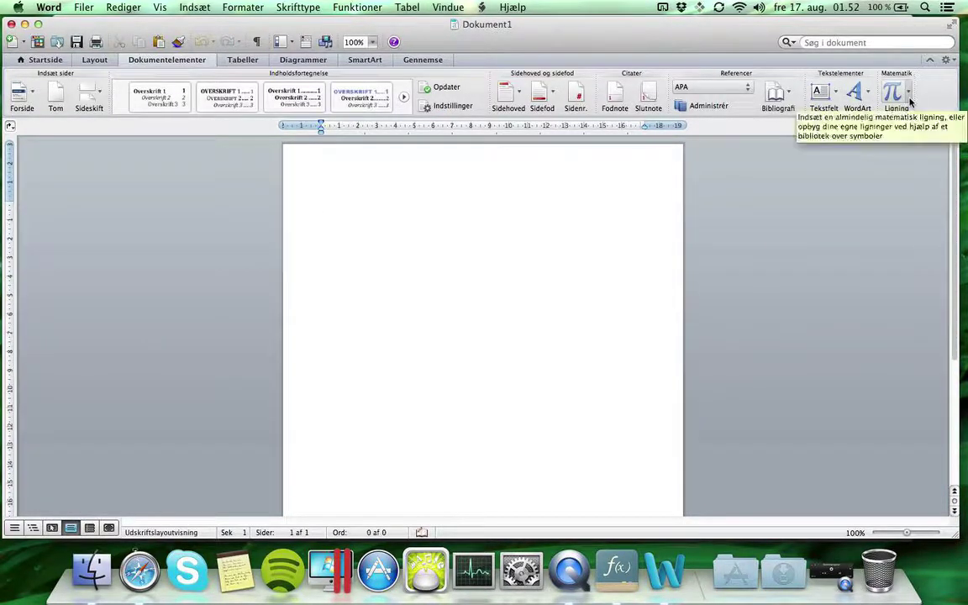
# Insert a new empty equation and zoom the page to 200%.
pyautogui.click(909, 95)
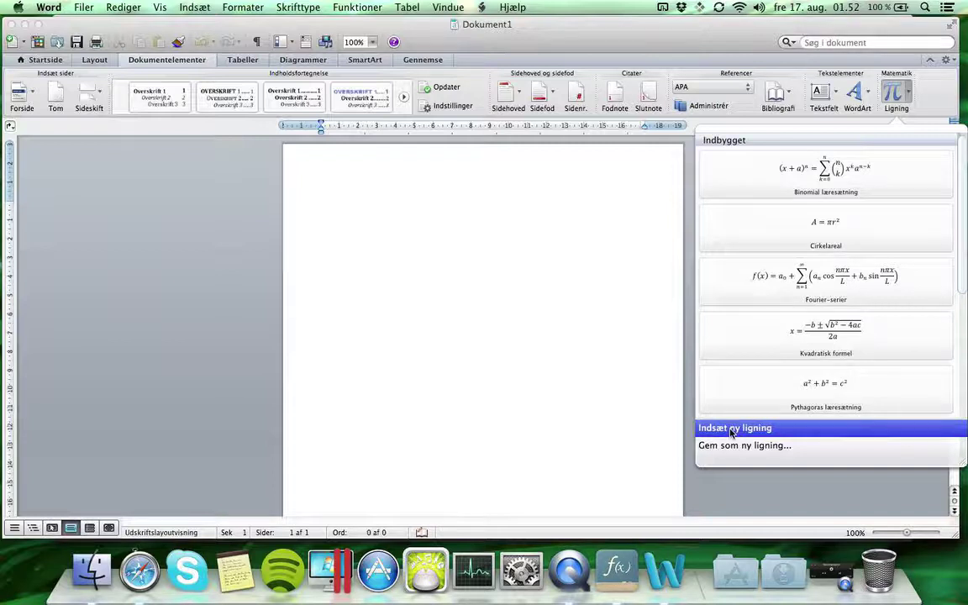
pyautogui.click(732, 430)
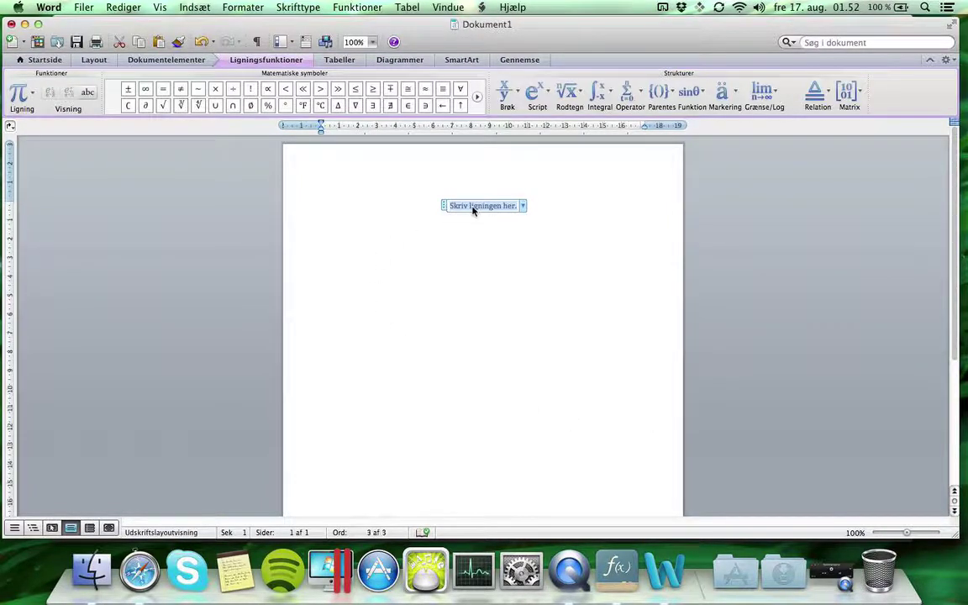
pyautogui.click(372, 42)
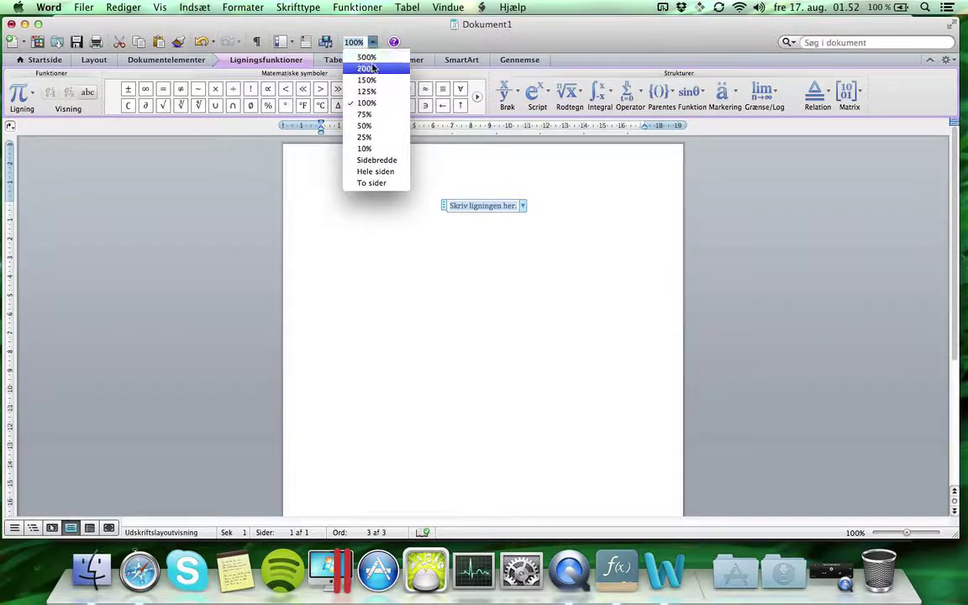
pyautogui.click(370, 68)
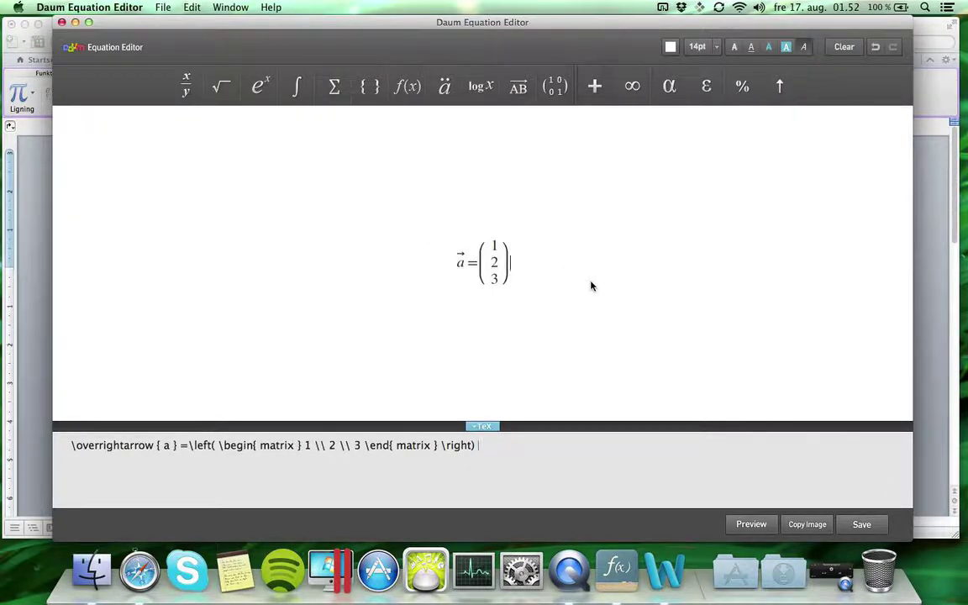
# Start a new TeX line with 1/1 and \quad spacing, removing the stray 7 and ¶.
pyautogui.write('\\\\')
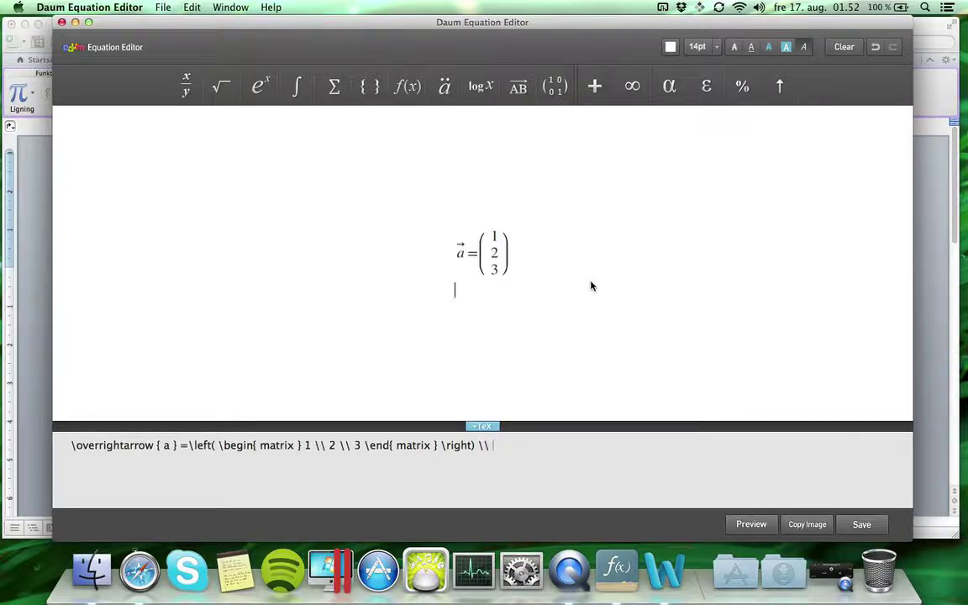
pyautogui.write('1/')
pyautogui.write('1')
pyautogui.write('\\quad ')
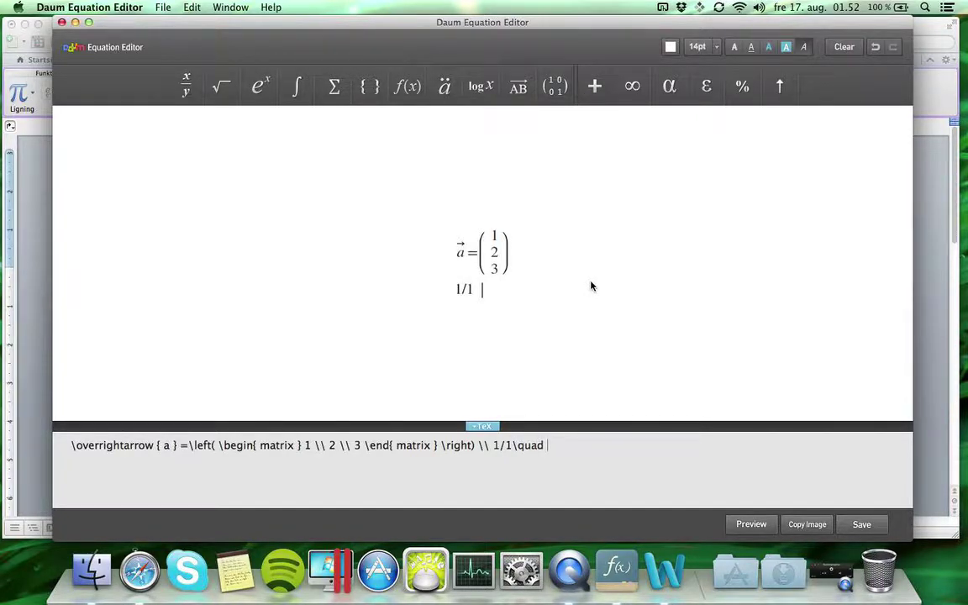
pyautogui.write('\\quad \\quad')
pyautogui.write(' \\quad')
pyautogui.press('BackSpace')
pyautogui.press('BackSpace')
pyautogui.press('BackSpace')
pyautogui.press('BackSpace')
pyautogui.press('BackSpace')
pyautogui.press('BackSpace')
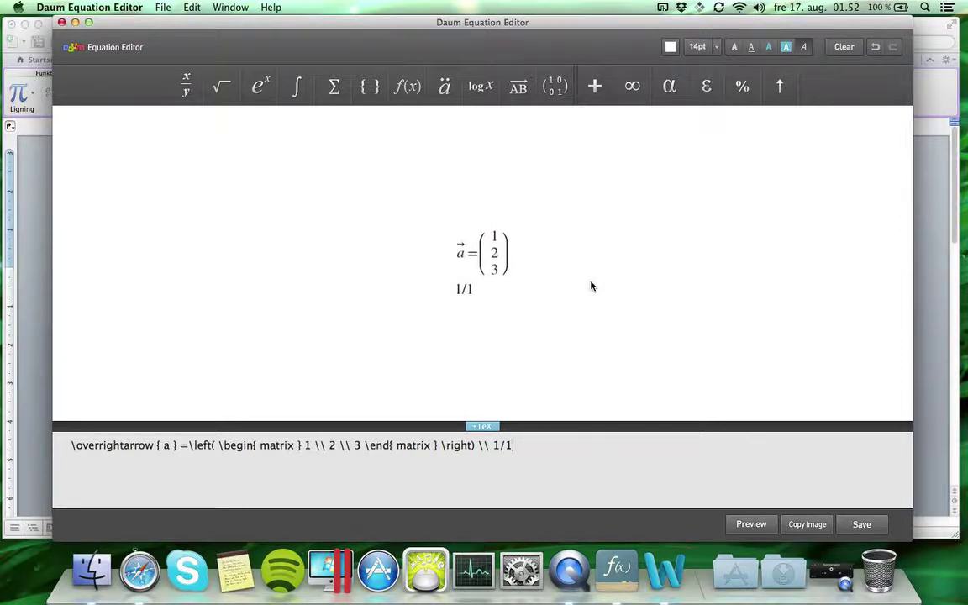
pyautogui.write('\\quad ')
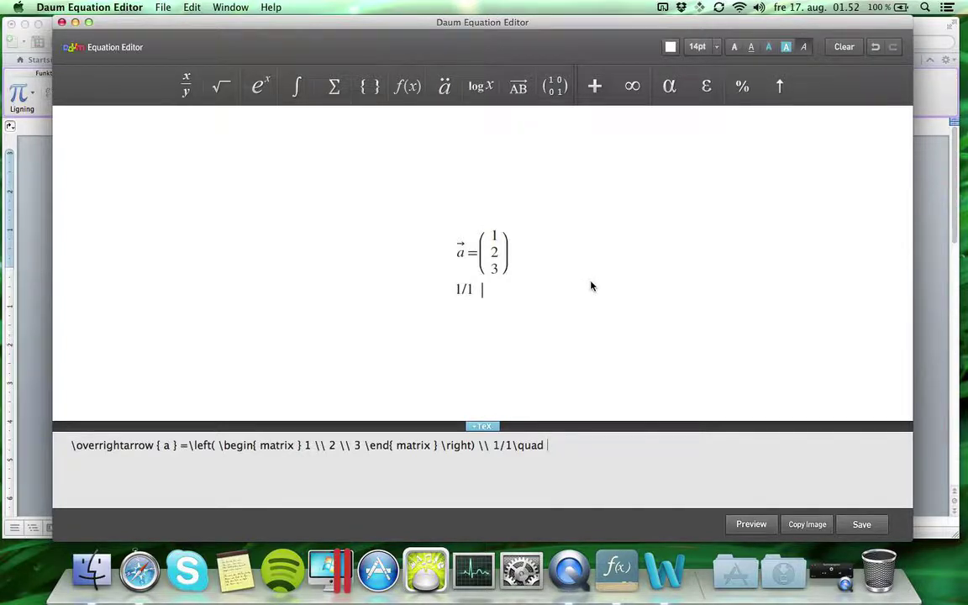
pyautogui.write('7')
pyautogui.press('BackSpace')
pyautogui.write('¶')
pyautogui.press('BackSpace')
# Add the sqrt(2) and (1) terms, fixing the accidental line break inside (1).
pyautogui.write('s')
pyautogui.write('qrt(')
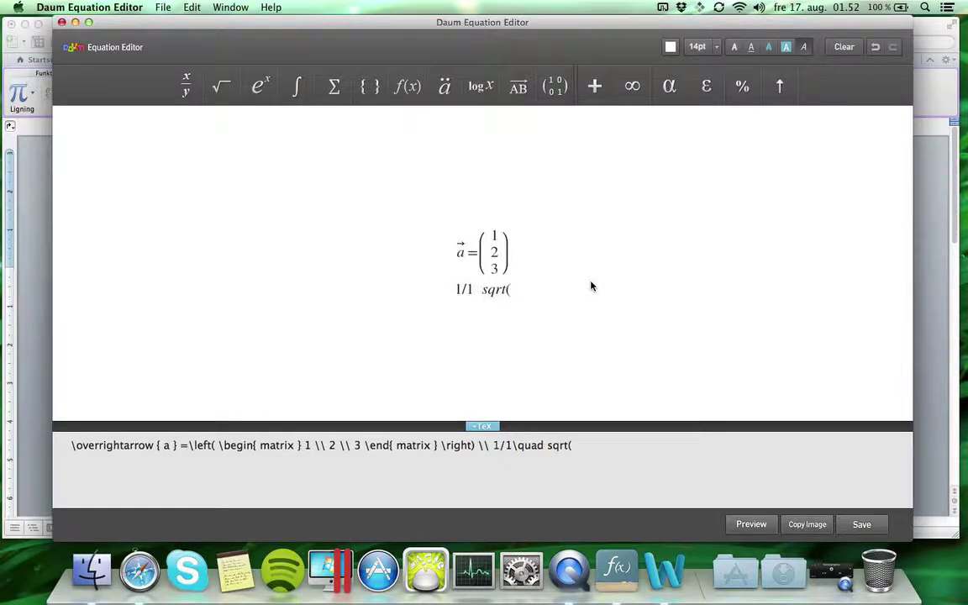
pyautogui.write('2)')
pyautogui.press('space')
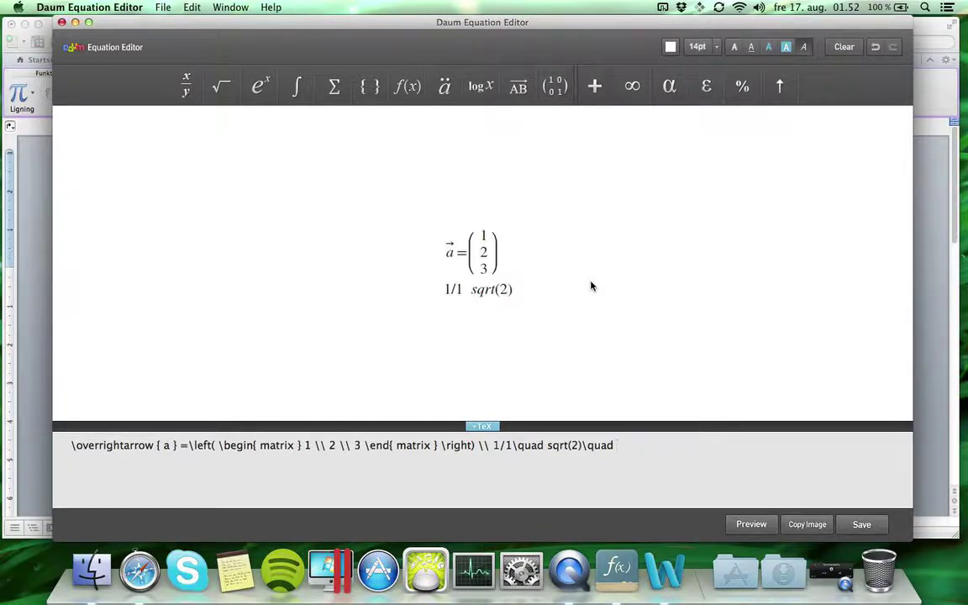
pyautogui.write('(1)')
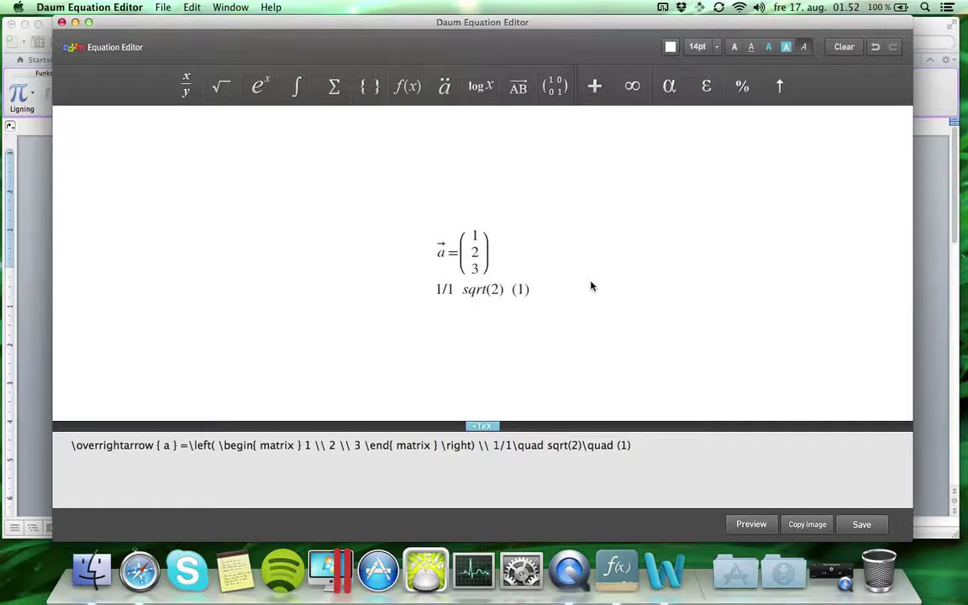
pyautogui.press('space')
pyautogui.press('Left')
pyautogui.write('\\')
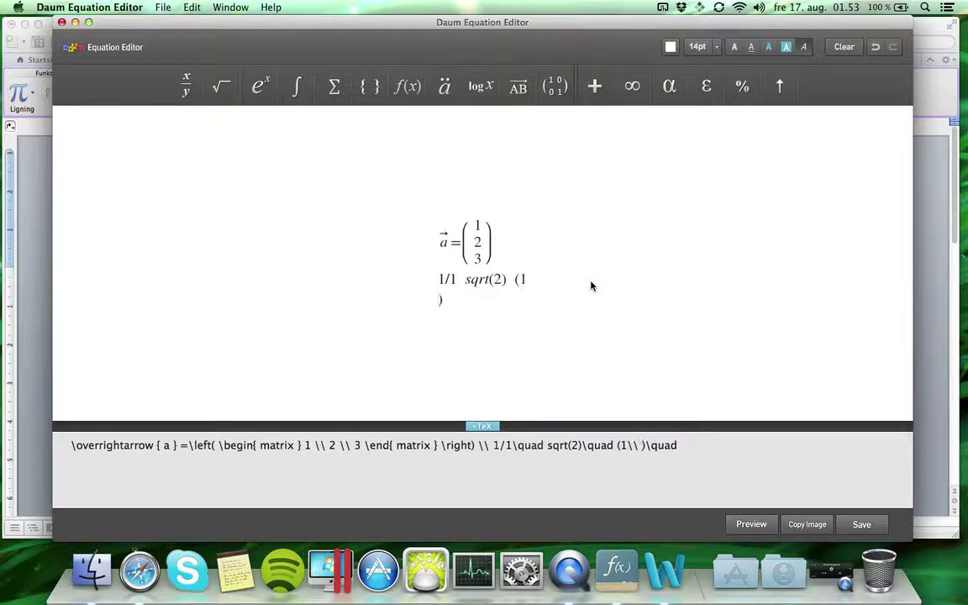
pyautogui.press('BackSpace')
pyautogui.press('BackSpace')
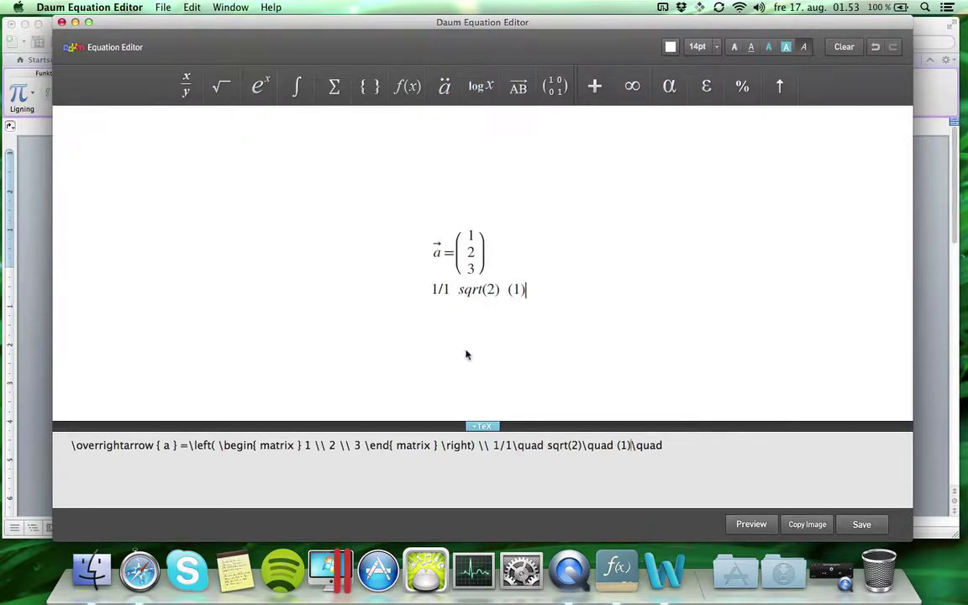
pyautogui.doubleClick(647, 459)
pyautogui.click(647, 458)
pyautogui.press('F3')
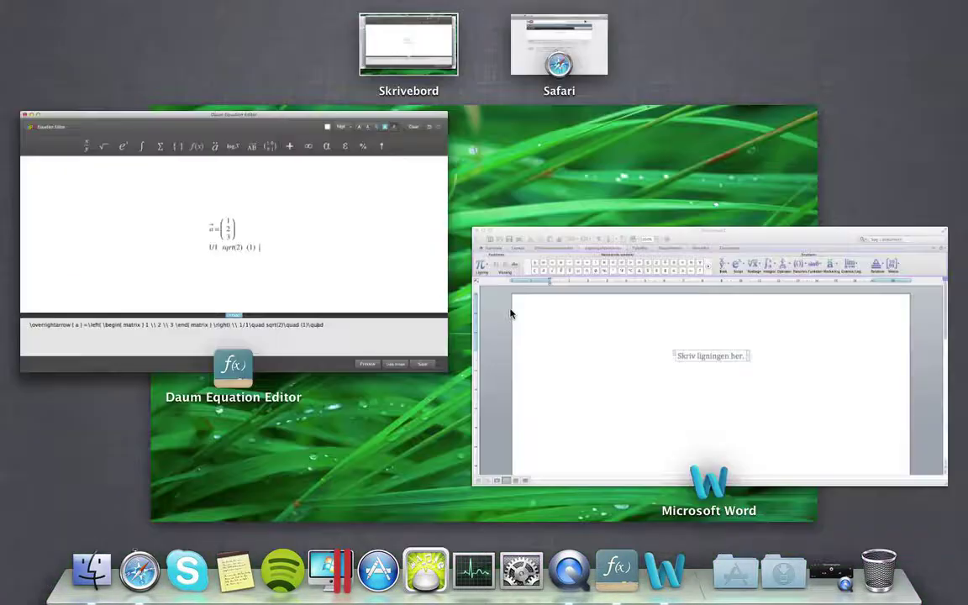
# In Word's equation box, turn 1/1 into a stacked fraction, then delete the equation.
pyautogui.click(504, 278)
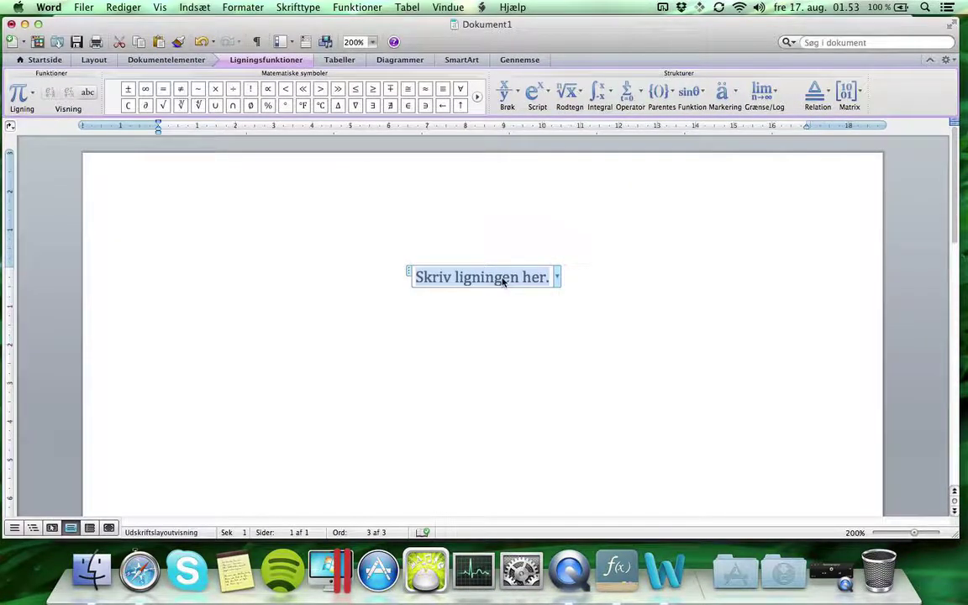
pyautogui.write('1')
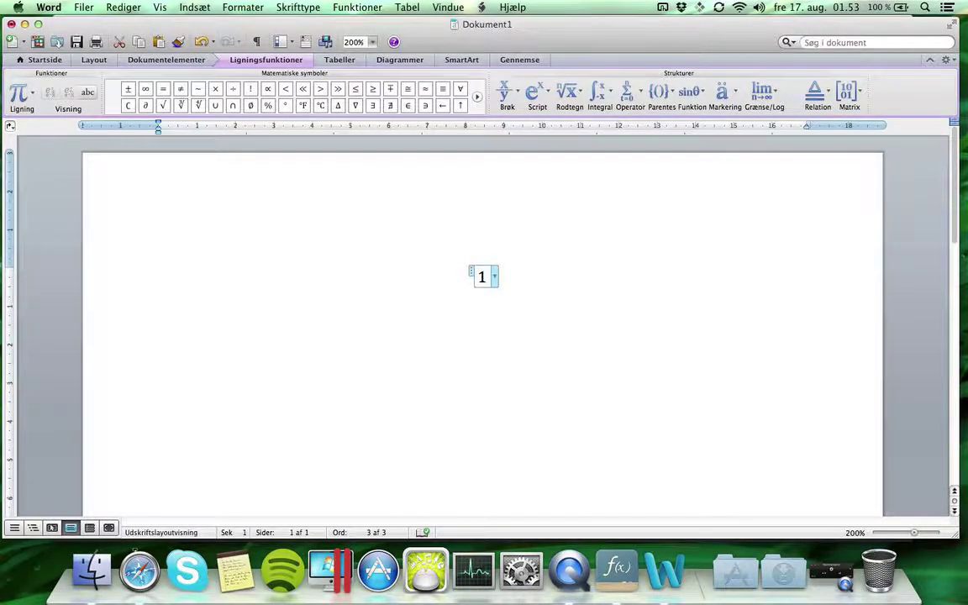
pyautogui.write('/1')
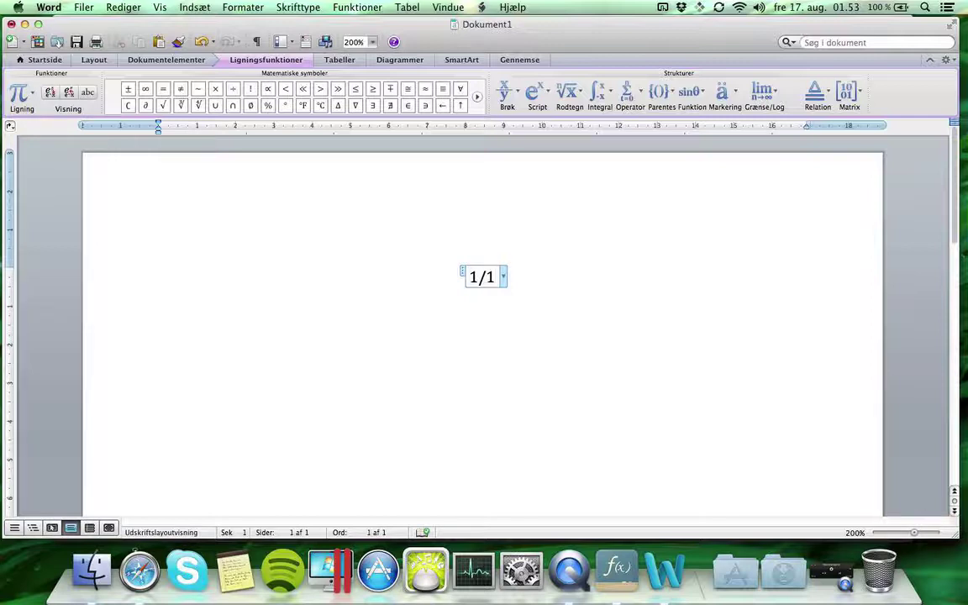
pyautogui.press('space')
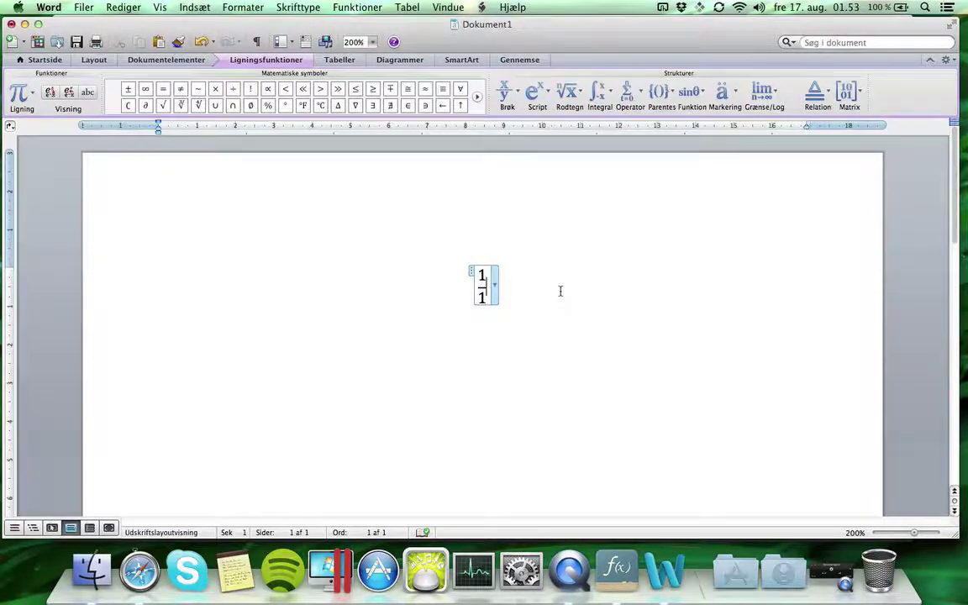
pyautogui.press('BackSpace')
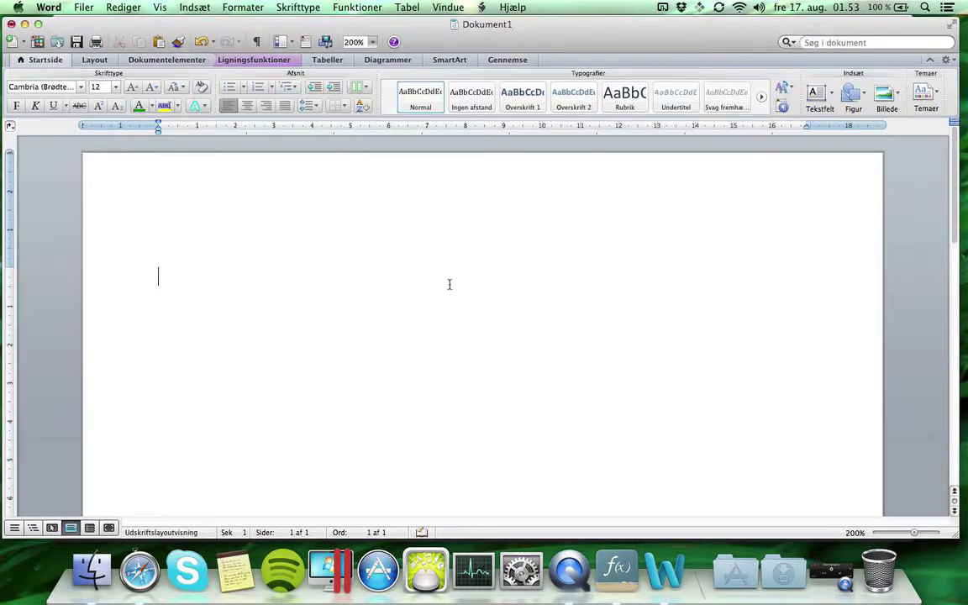
# Insert a new Word equation and type 2^x so it renders as 2 to the power x.
pyautogui.click(169, 59)
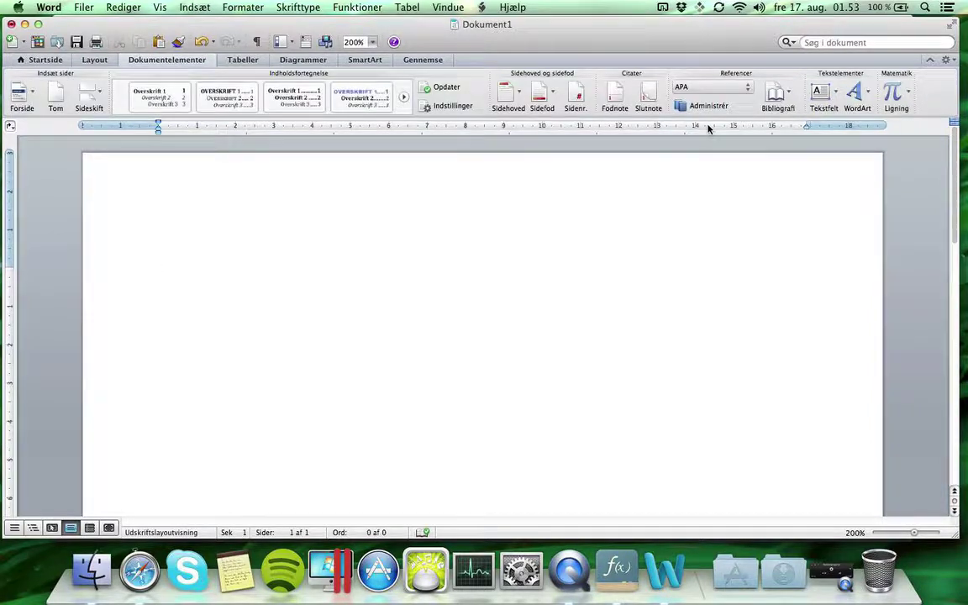
pyautogui.click(895, 94)
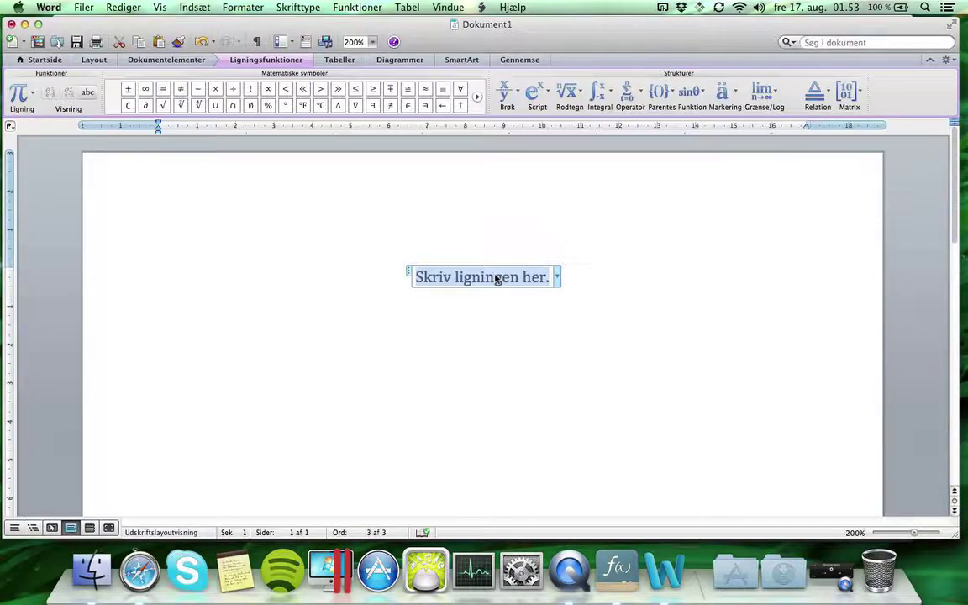
pyautogui.write('2^')
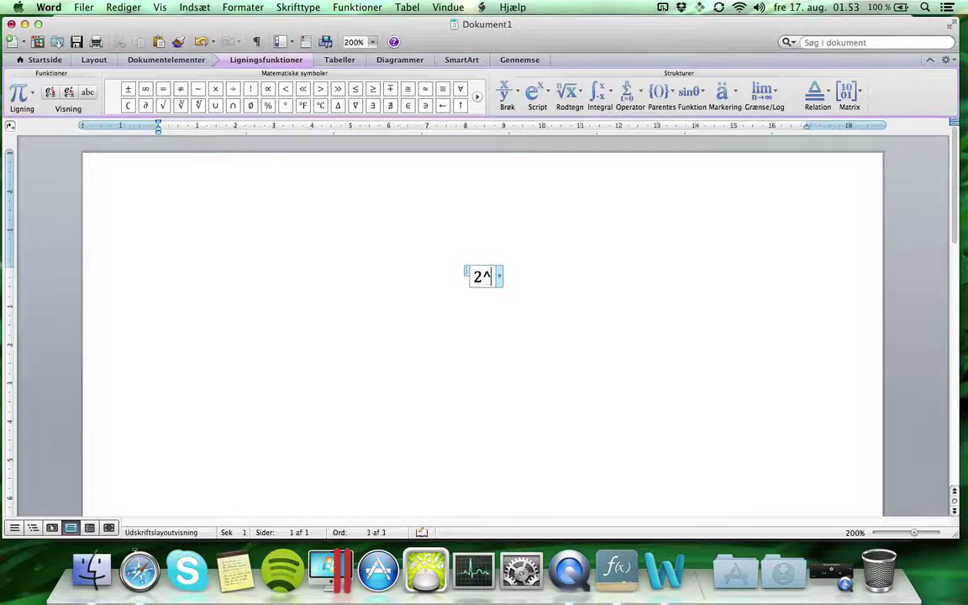
pyautogui.write('x')
pyautogui.press('space')
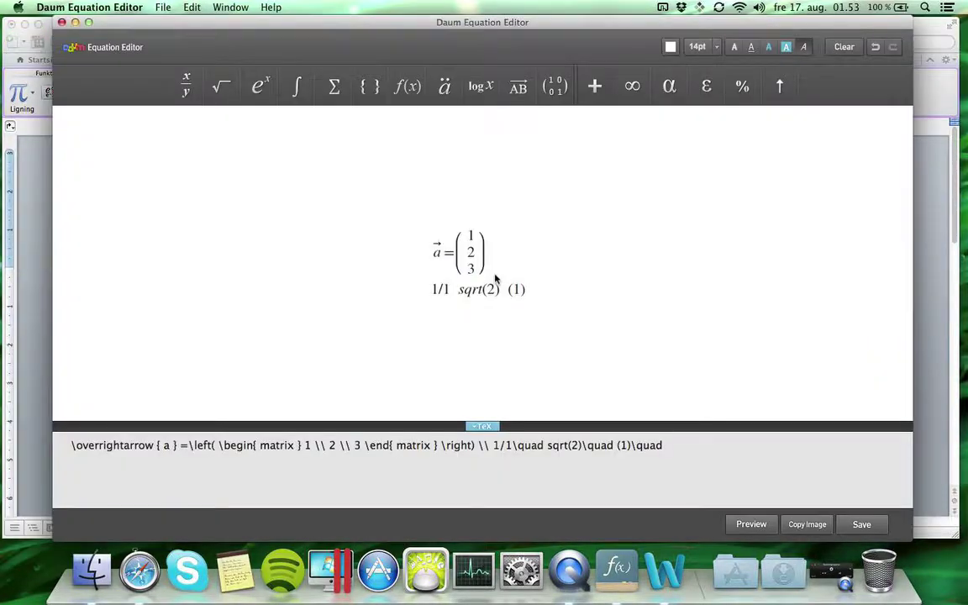
# Add a line with x^2 typed as plain text below the (1) line.
pyautogui.click(546, 292)
pyautogui.press('Return')
pyautogui.press('Return')
pyautogui.write('x')
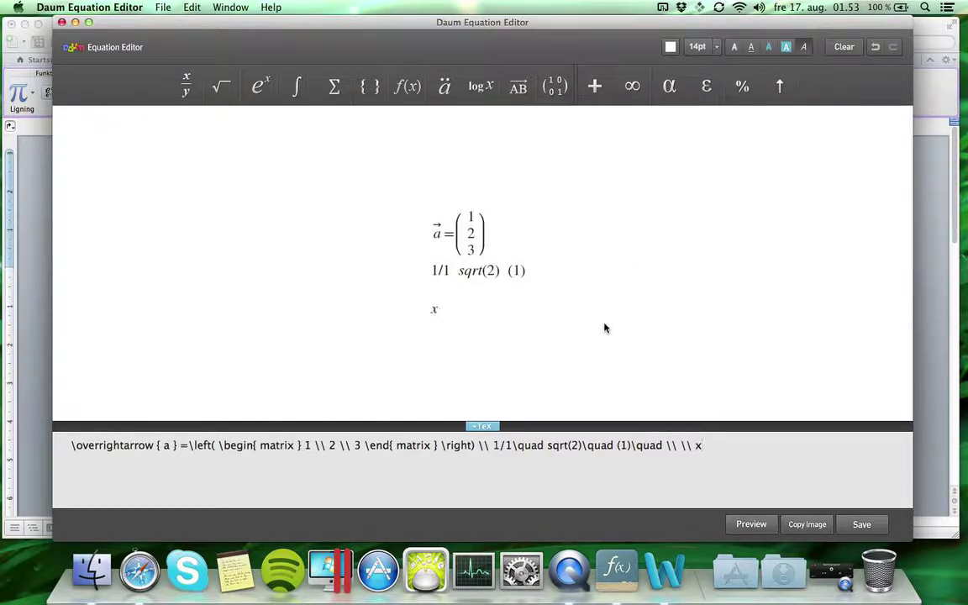
pyautogui.write('^2')
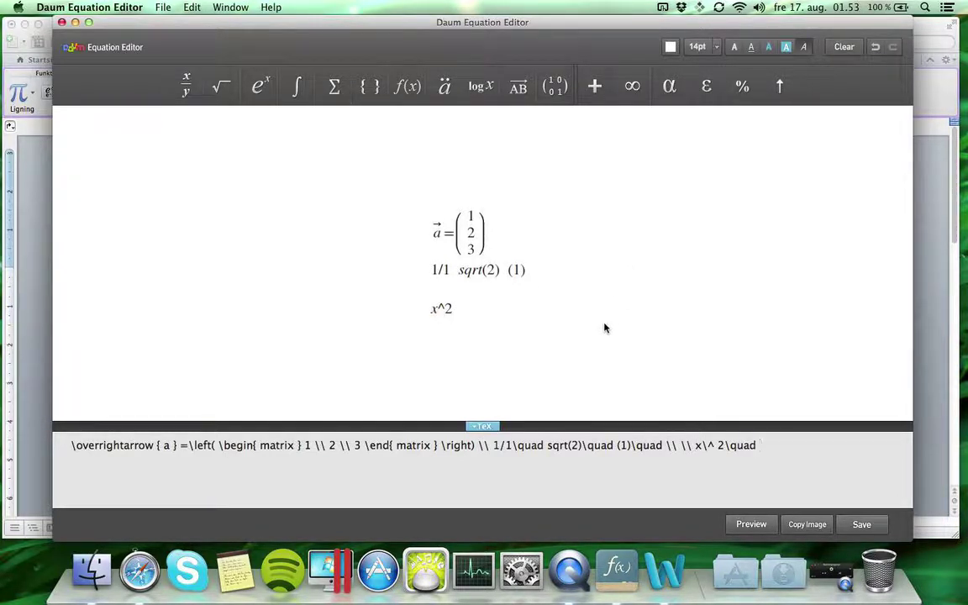
pyautogui.press('Return')
pyautogui.press('Return')
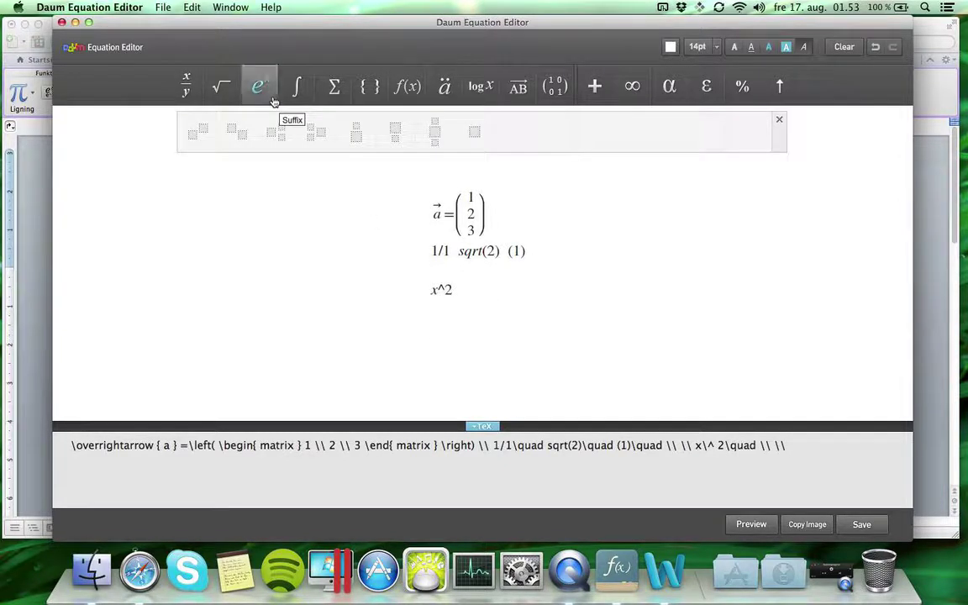
# Insert a superscript template with base x and exponent 2, then return to Word.
pyautogui.click(195, 133)
pyautogui.click(437, 327)
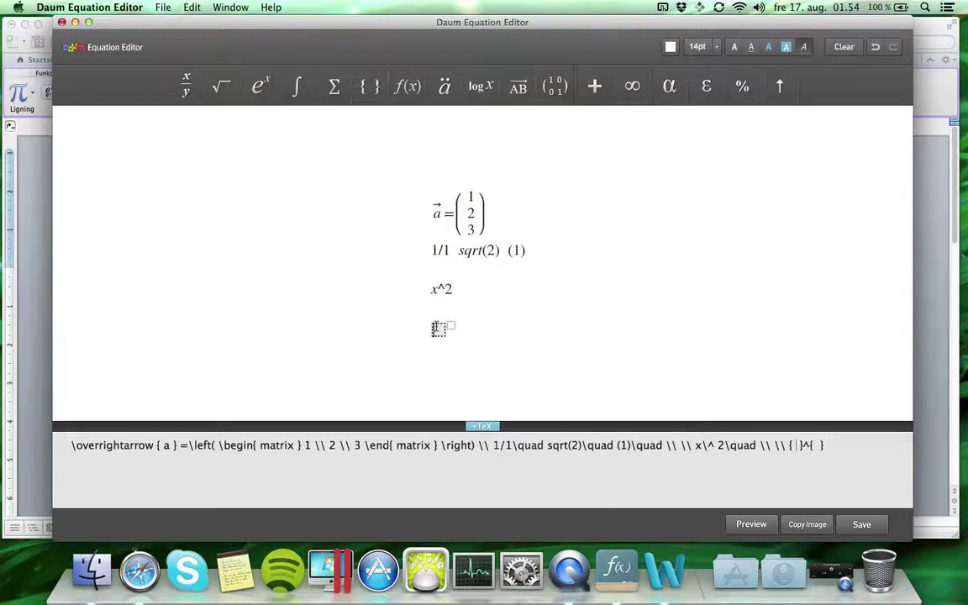
pyautogui.write('x')
pyautogui.press('Right')
pyautogui.write('2')
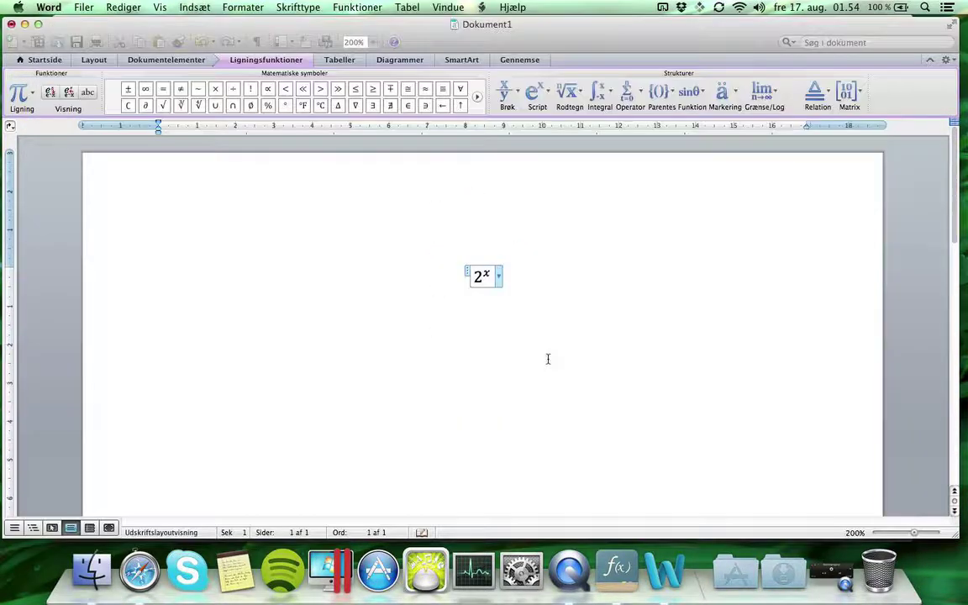
pyautogui.click(492, 278)
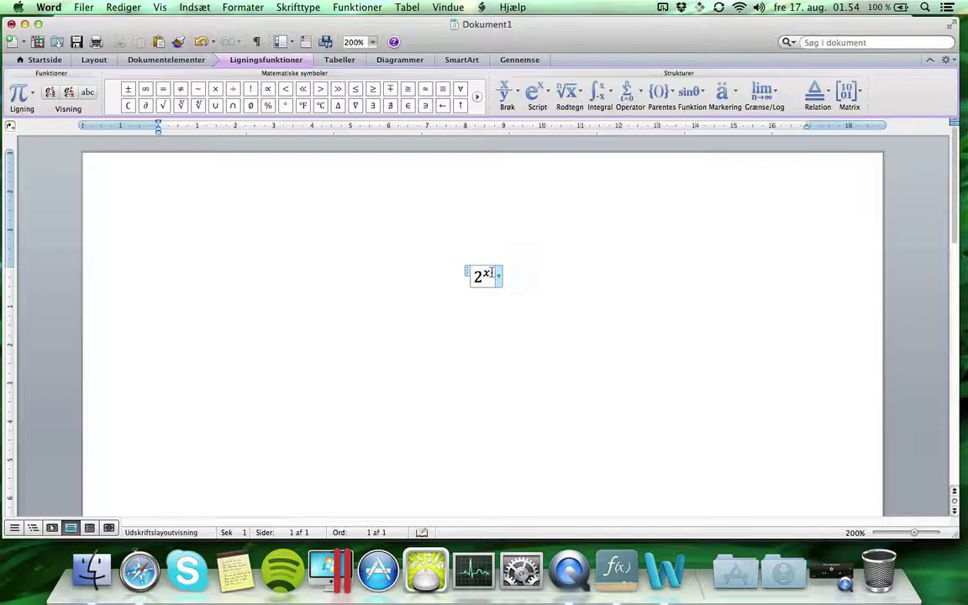
# Delete the 2^x equation, insert a new native equation typed as 2_2 (2 with subscript 2), and select it.
pyautogui.press('BackSpace')
pyautogui.press('BackSpace')
pyautogui.press('BackSpace')
pyautogui.press('BackSpace')
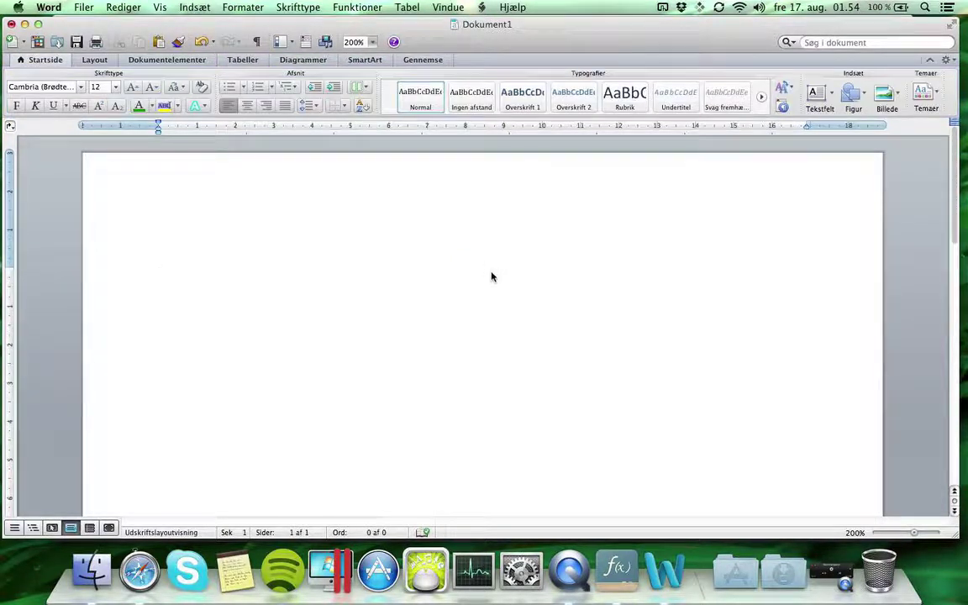
pyautogui.click(182, 62)
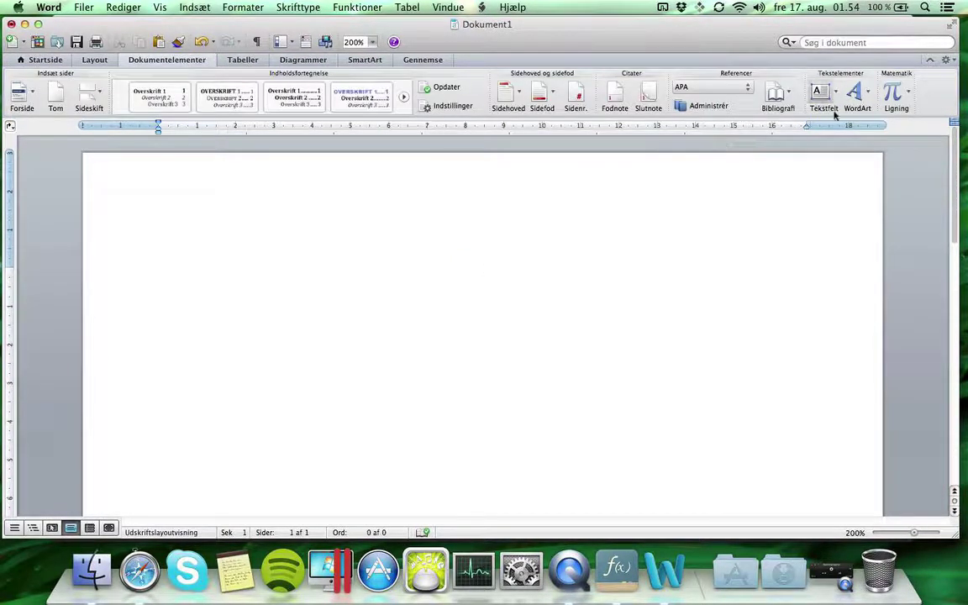
pyautogui.click(888, 94)
pyautogui.write('2')
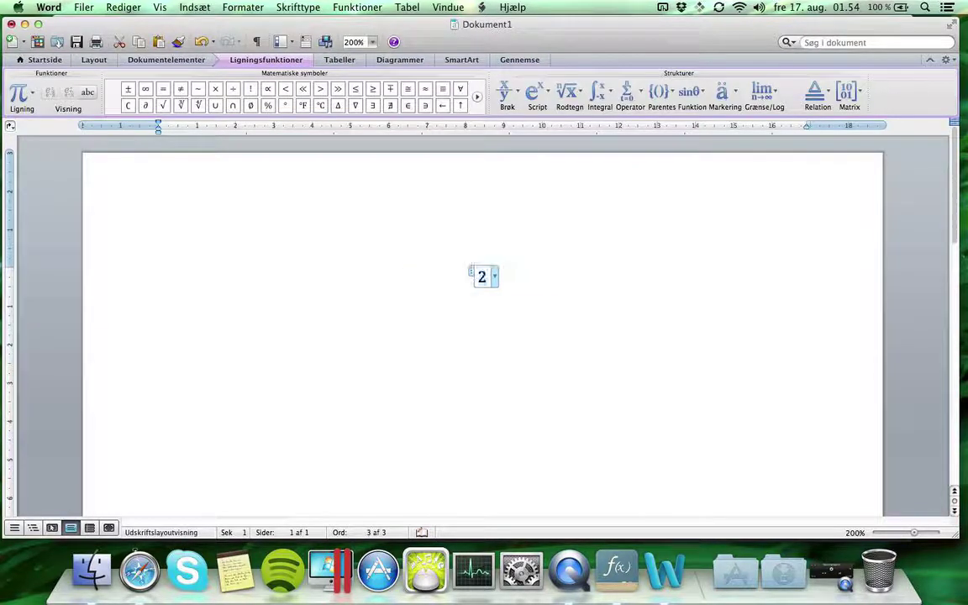
pyautogui.write('_2')
pyautogui.press('space')
pyautogui.press('super+a')
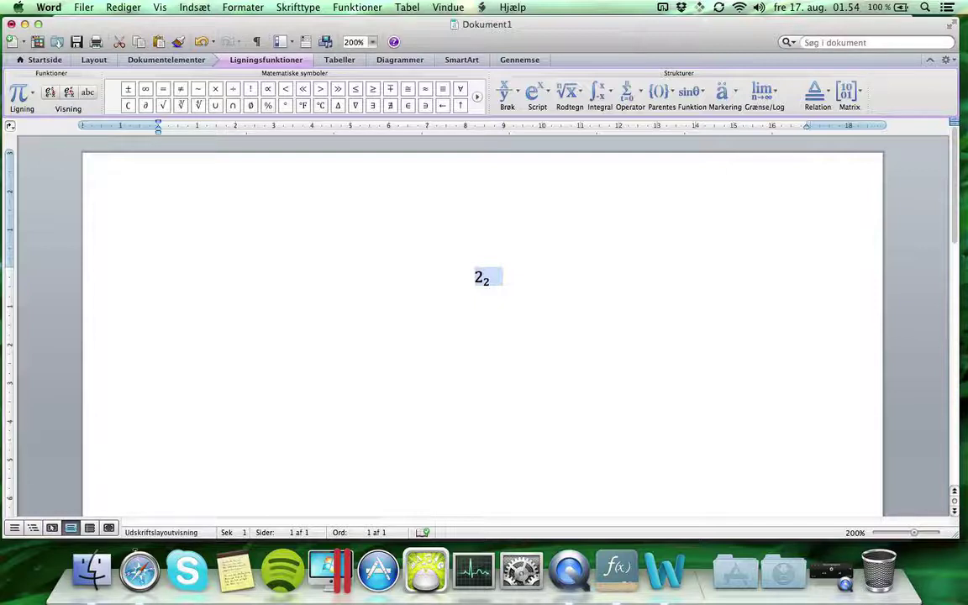
# Rewrite the selected equation as (2 \atop 4 \atop 2), a bracketed column reading 2, 4, 2.
pyautogui.write('(')
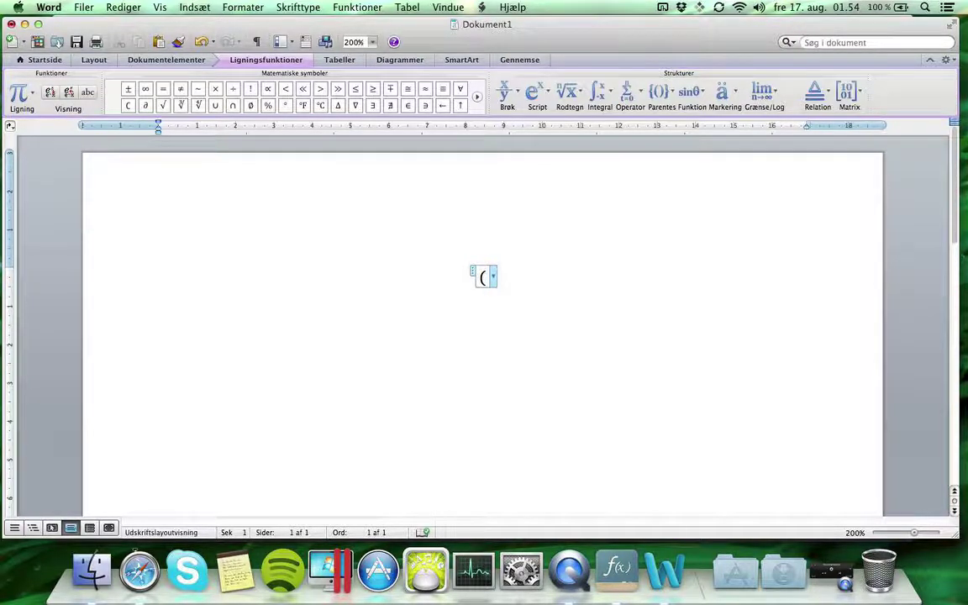
pyautogui.write(')2)')
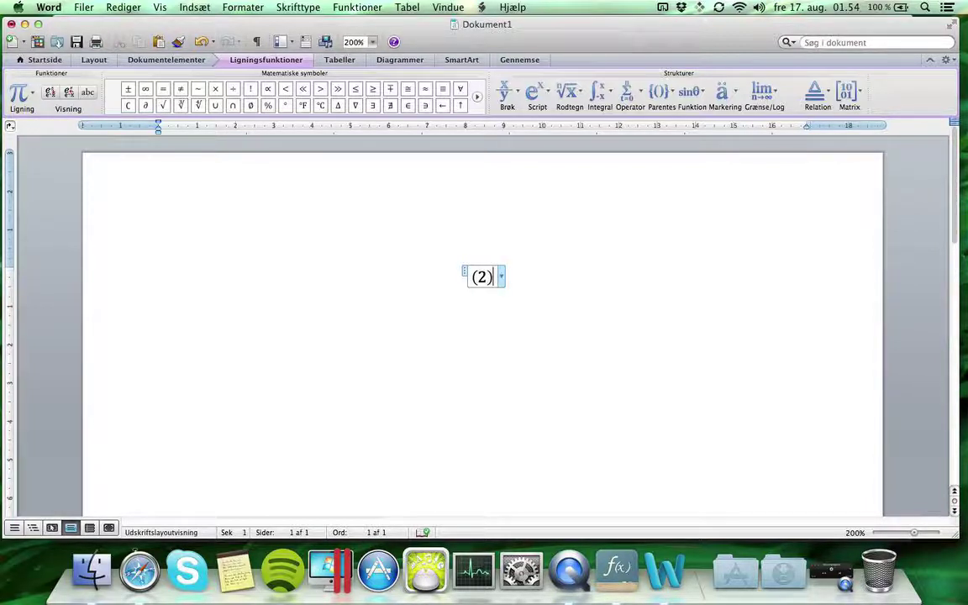
pyautogui.press('Left')
pyautogui.write('\\atop ')
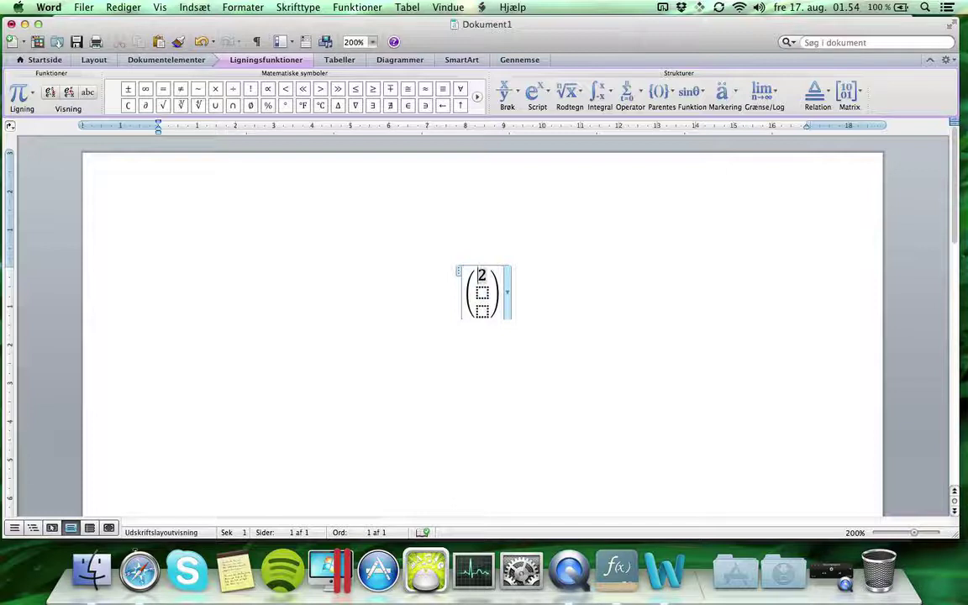
pyautogui.write('42')
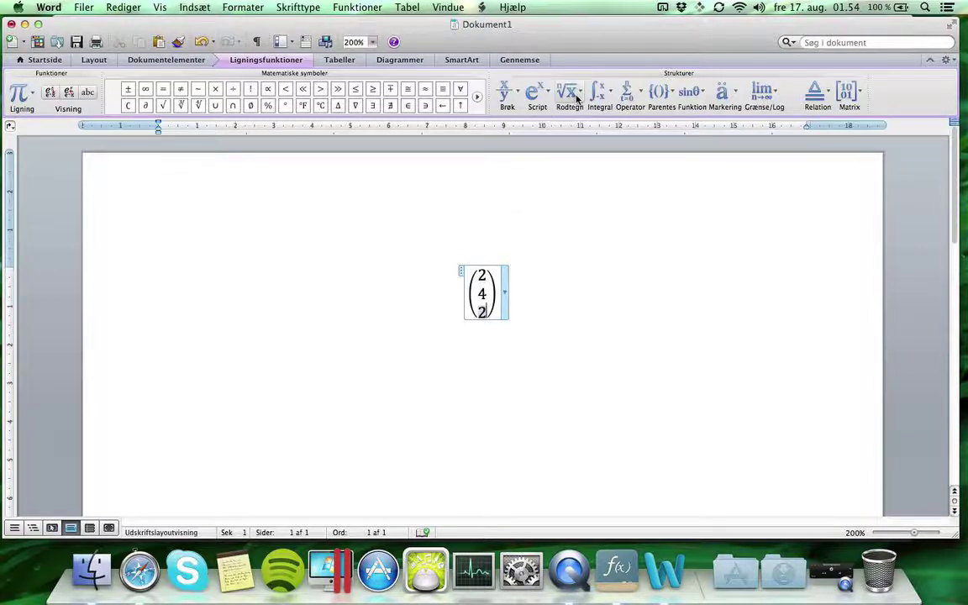
pyautogui.click(551, 326)
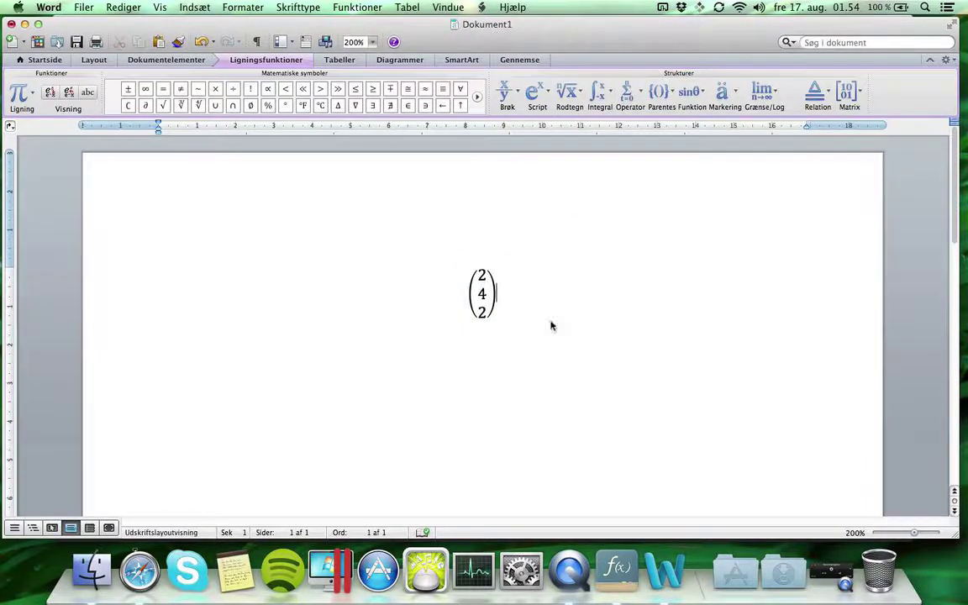
# In Daum Equation Editor, delete the extra practice lines below the vector a equation.
pyautogui.click(616, 567)
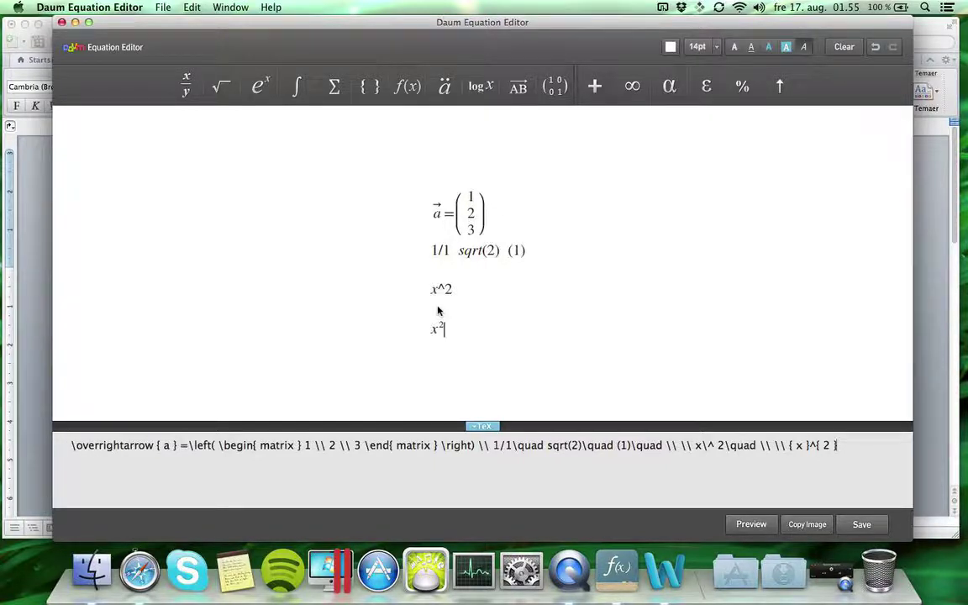
pyautogui.moveTo(450, 332); pyautogui.dragTo(395, 248)
pyautogui.press('BackSpace')
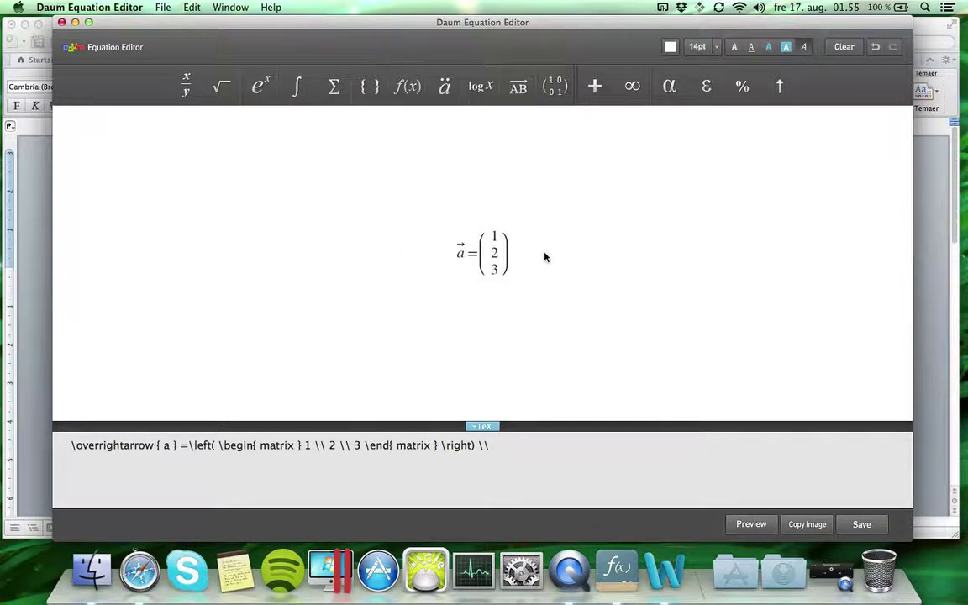
# Copy the vector a = (1, 2, 3) equation as an image and return to Word.
pyautogui.moveTo(544, 254); pyautogui.dragTo(401, 249)
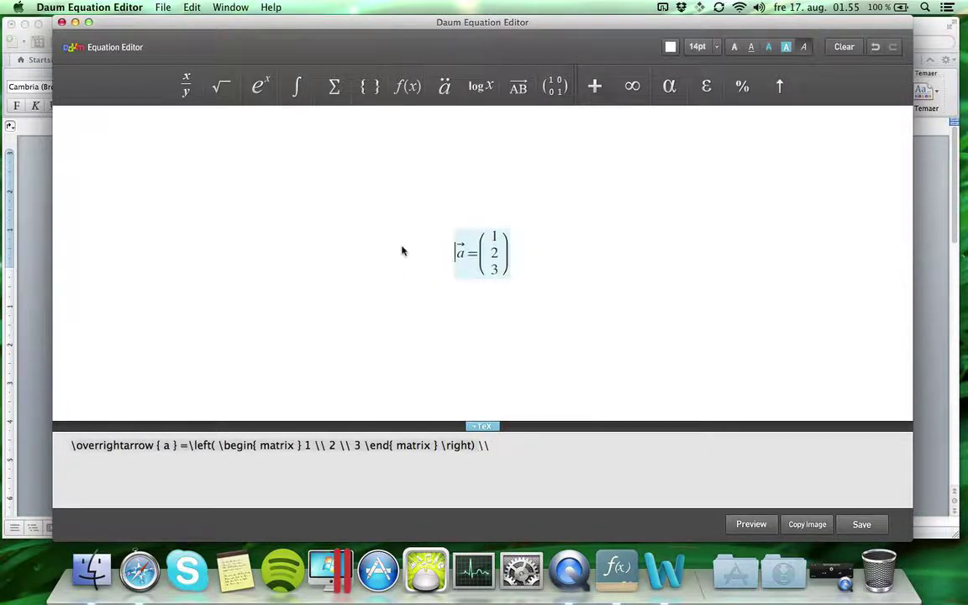
pyautogui.click(807, 524)
pyautogui.click(683, 562)
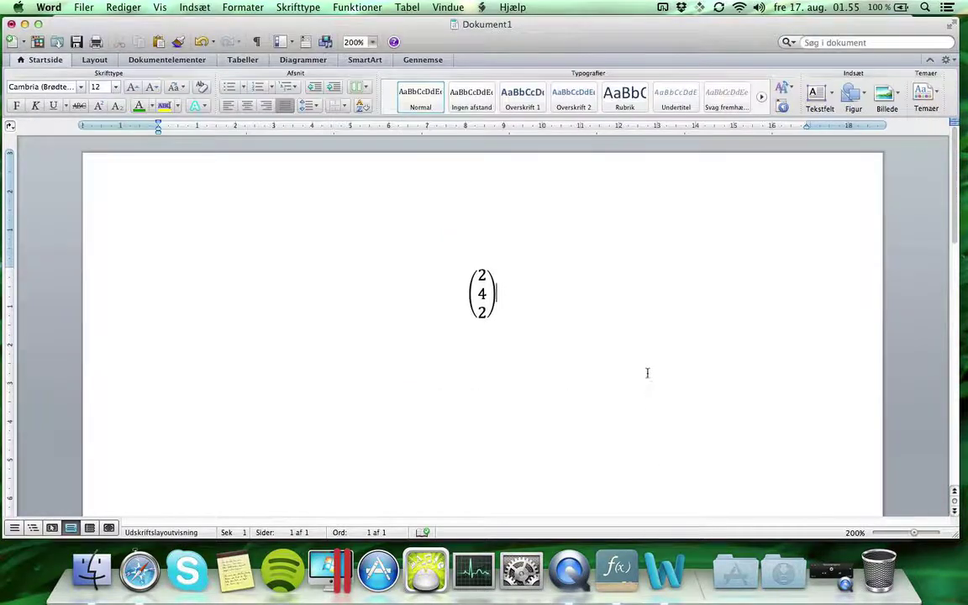
# Paste the vector a = (1, 2, 3) image into Word below the 2, 4, 2 column.
pyautogui.press('super+v')
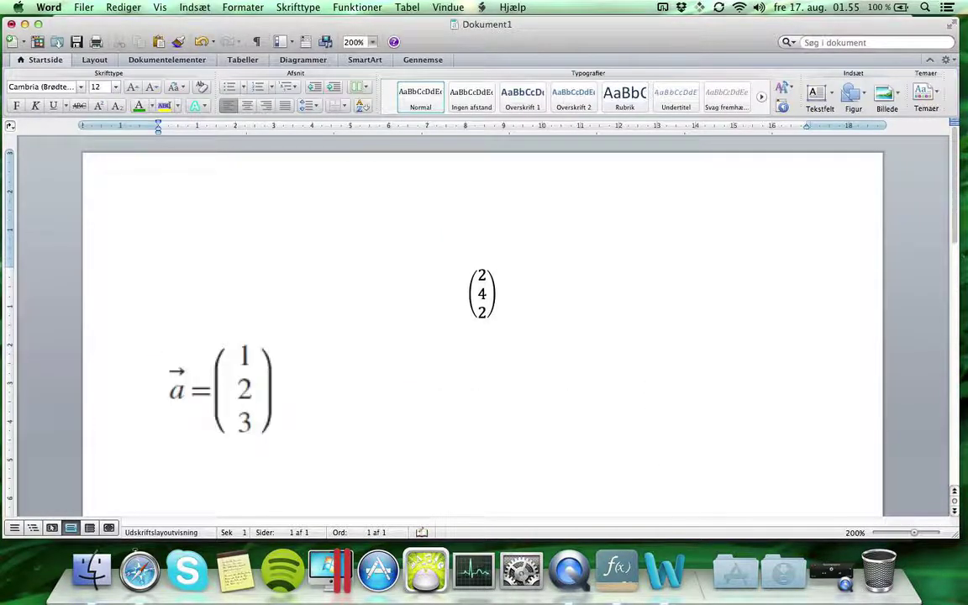
pyautogui.click(220, 380)
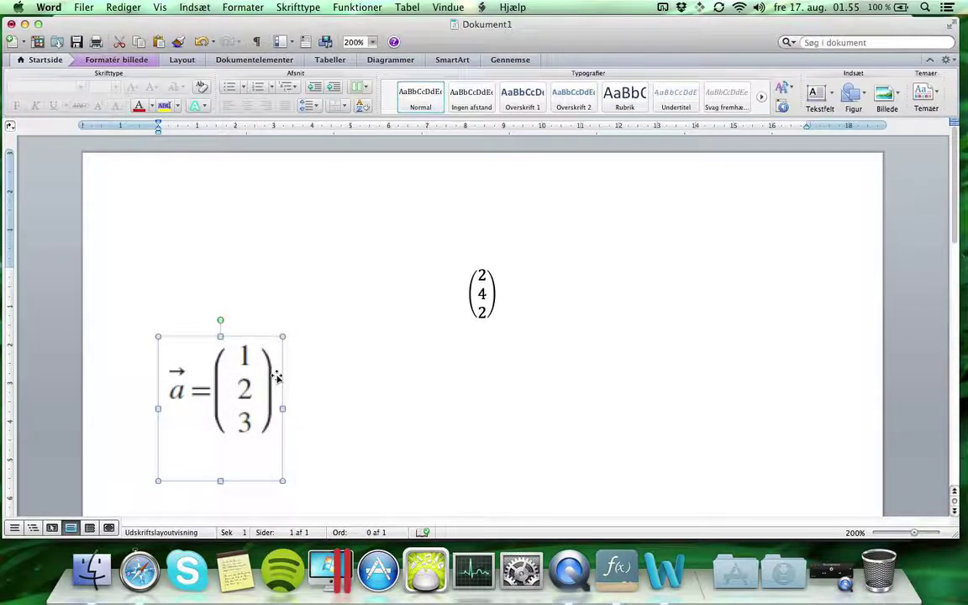
pyautogui.press('super+Tab')
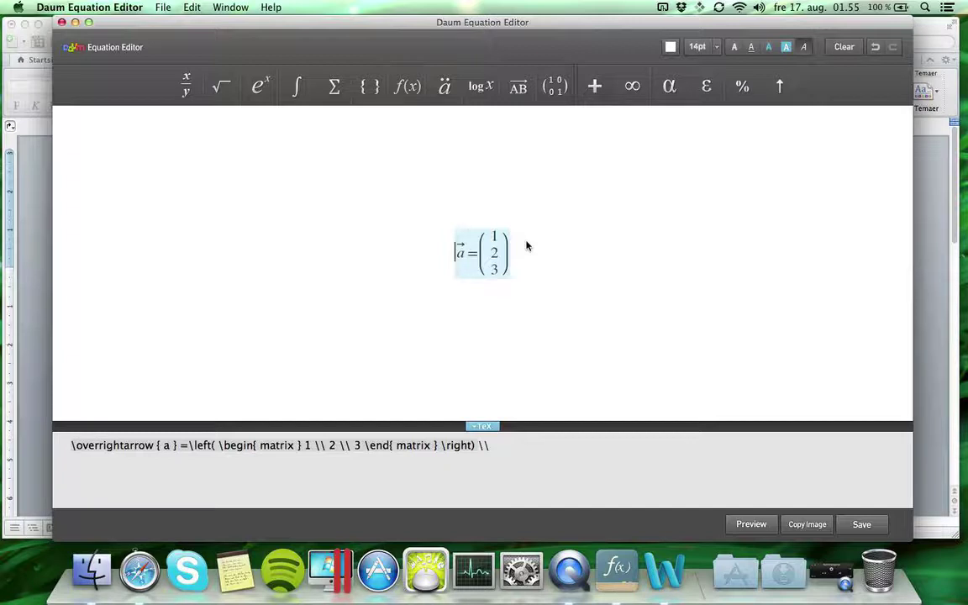
pyautogui.press('super+Tab')
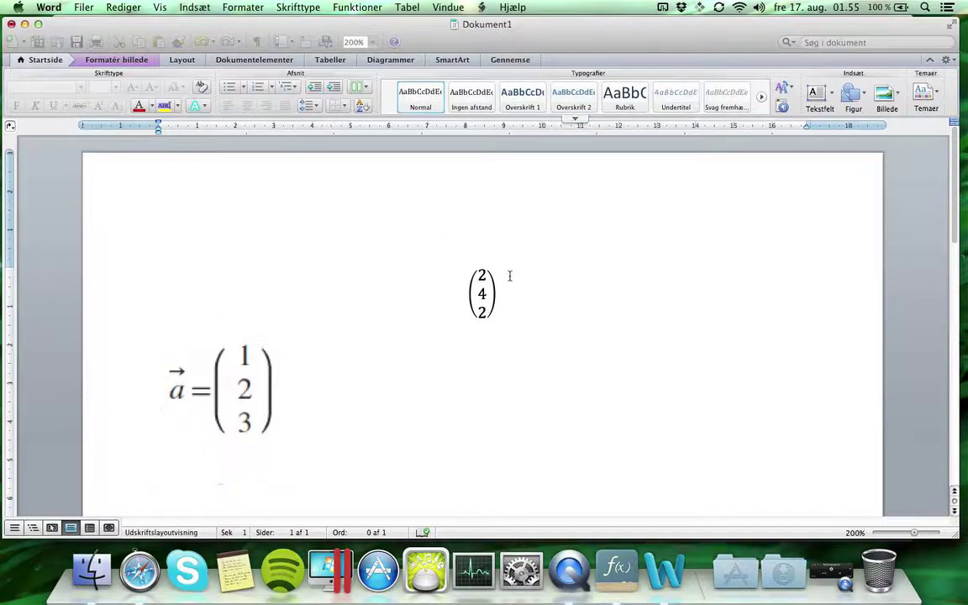
pyautogui.click(547, 306)
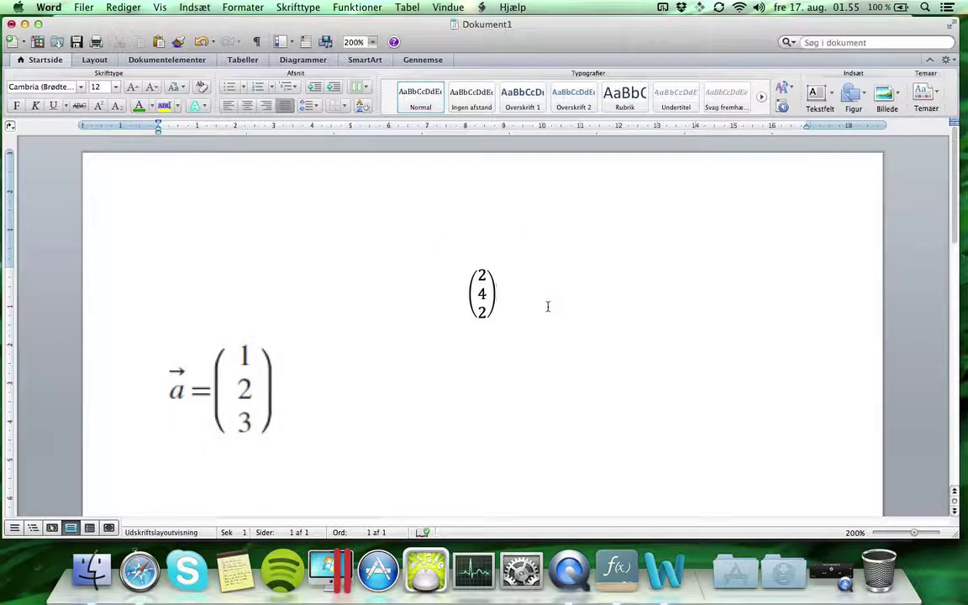
# Left-align the 2, 4, 2 column and bring Daum Equation Editor back to the front.
pyautogui.press('super+l')
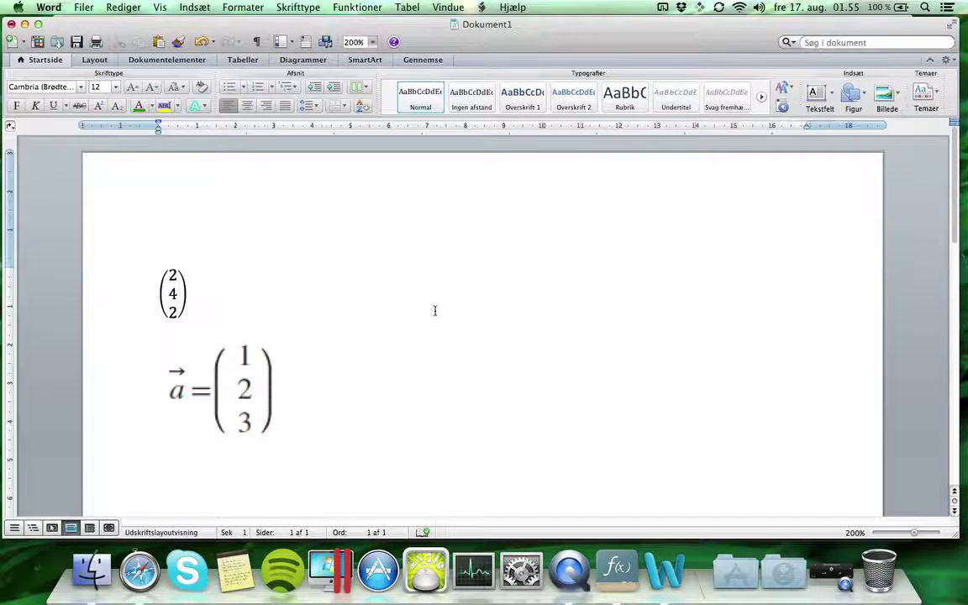
pyautogui.scroll(-3, 435, 311)
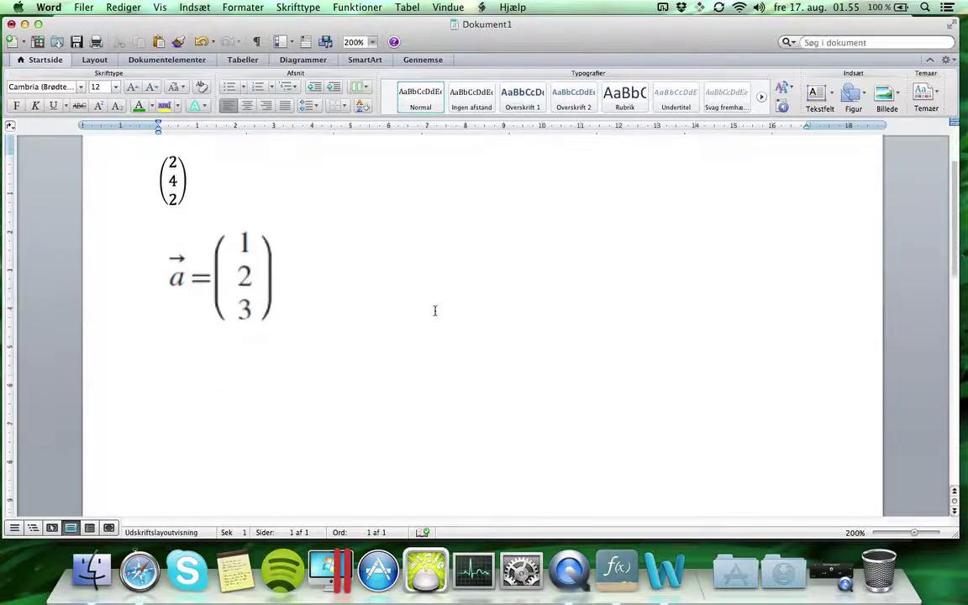
pyautogui.scroll(-2, 435, 311)
pyautogui.scroll(5, 434, 311)
pyautogui.click(601, 556)
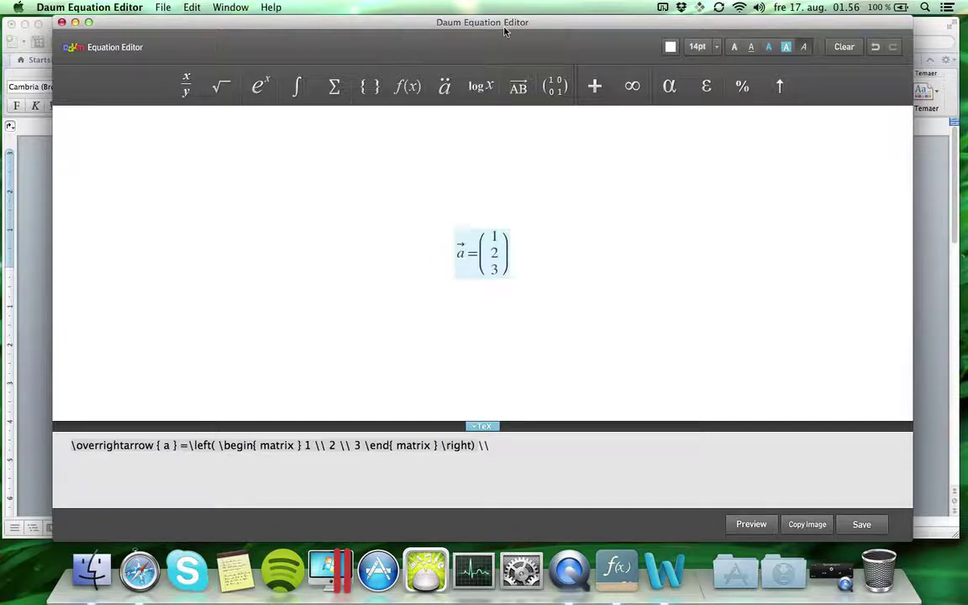
pyautogui.click(517, 86)
pyautogui.click(558, 89)
pyautogui.moveTo(511, 446); pyautogui.dragTo(73, 445)
pyautogui.click(527, 484)
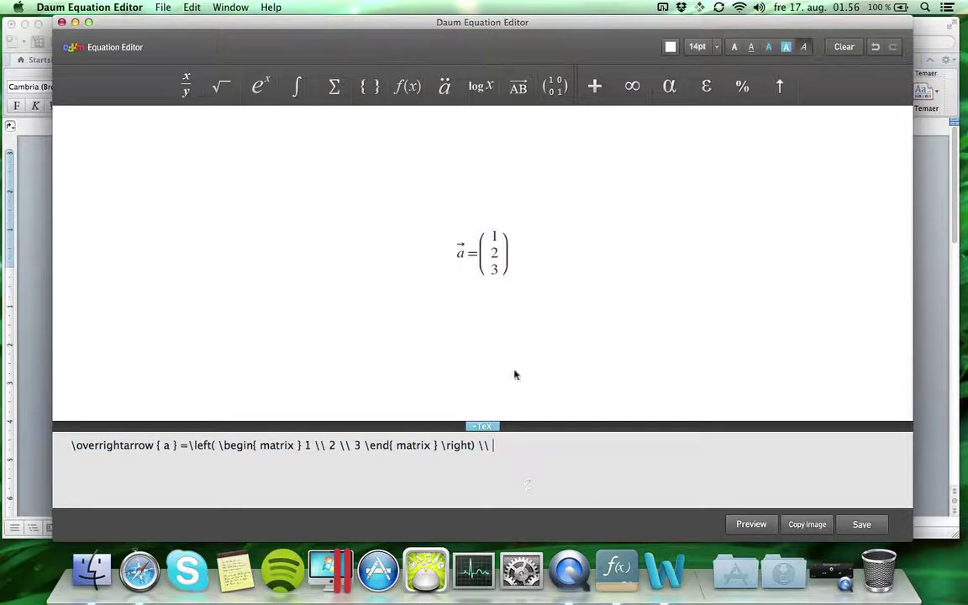
pyautogui.hotkey('ctrl', 'Up')
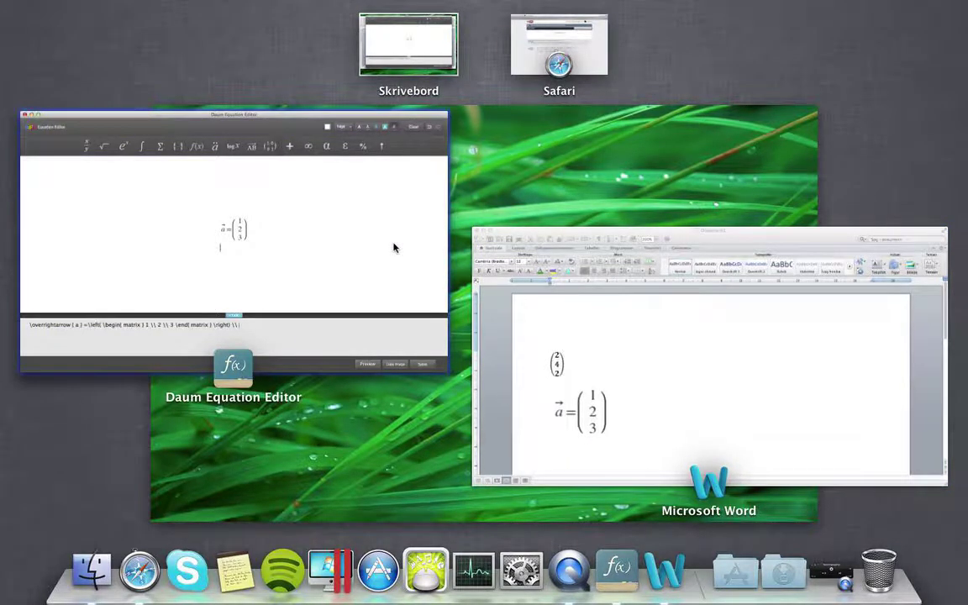
pyautogui.click(393, 247)
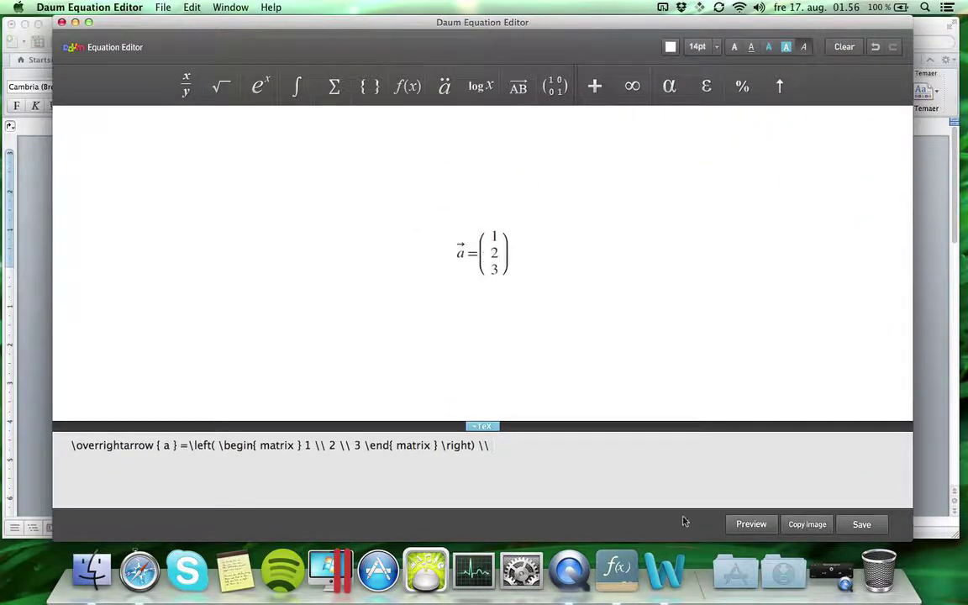
pyautogui.click(838, 571)
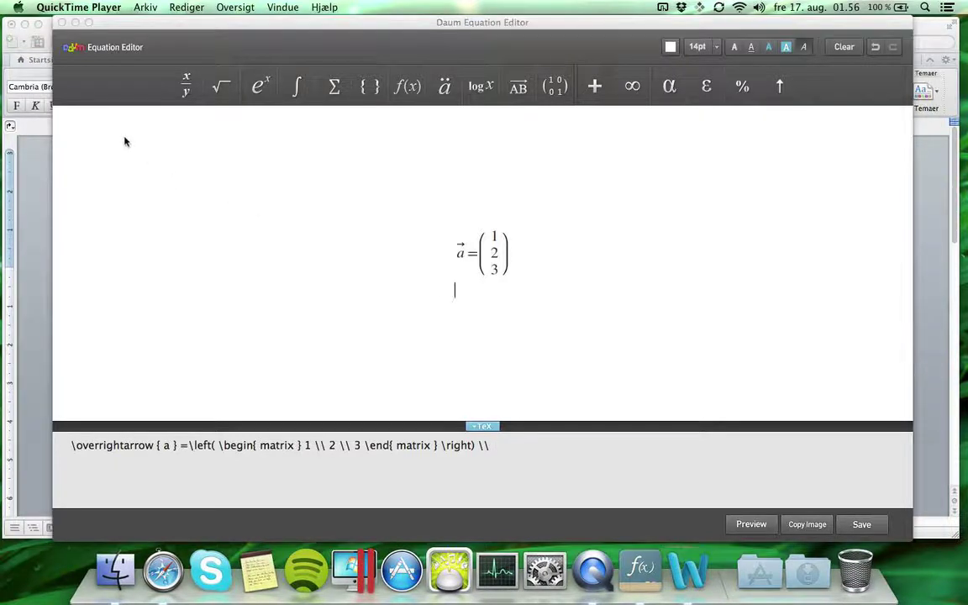